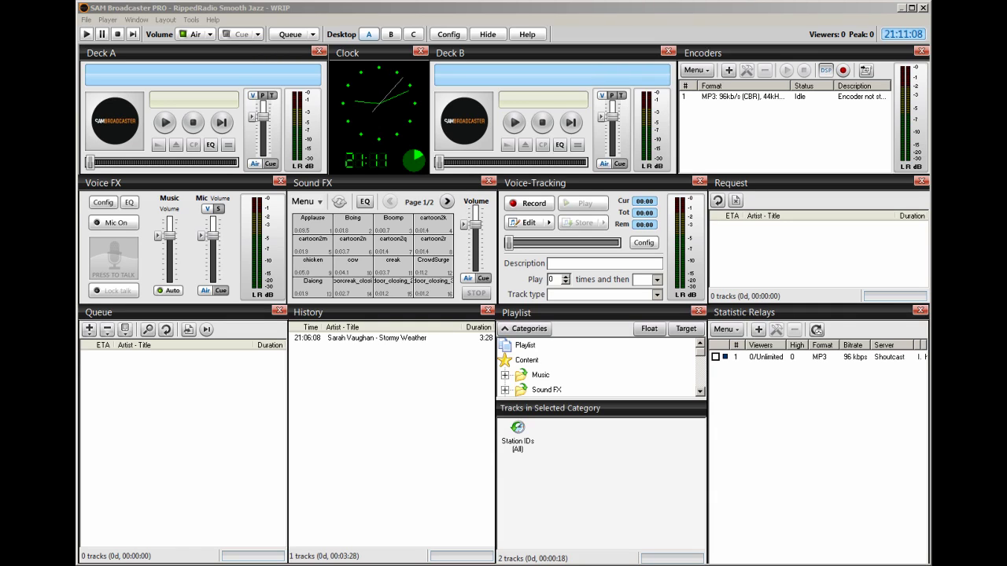
Enlarge the category tree and collapse Content so only the top-level categories show.
click(429, 16)
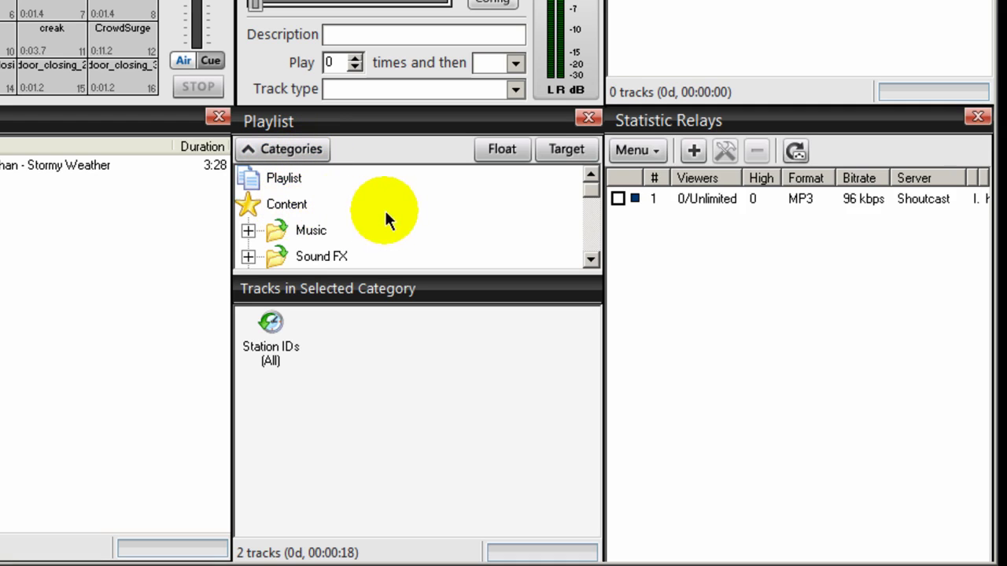
drag(417, 275, 417, 415)
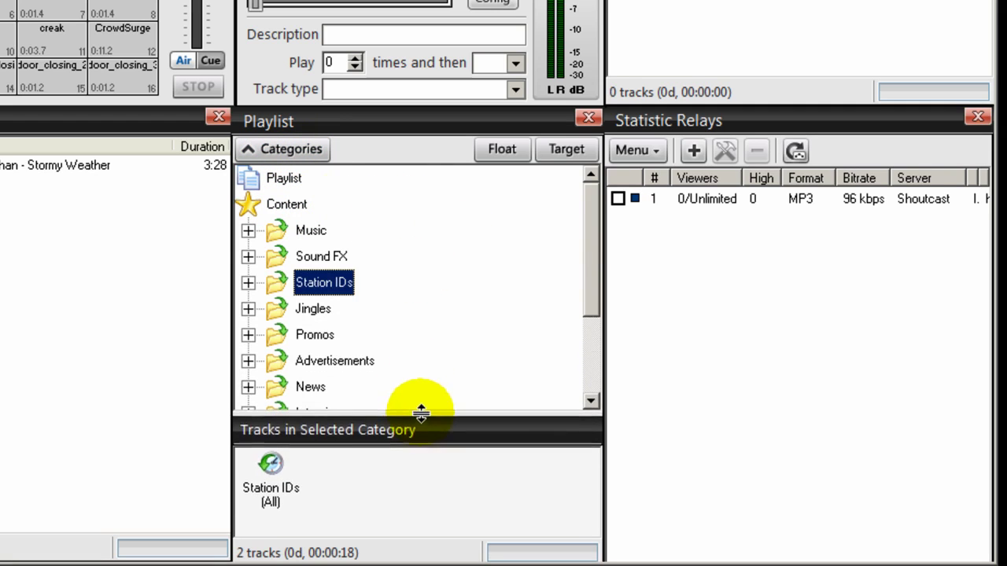
double_click(246, 202)
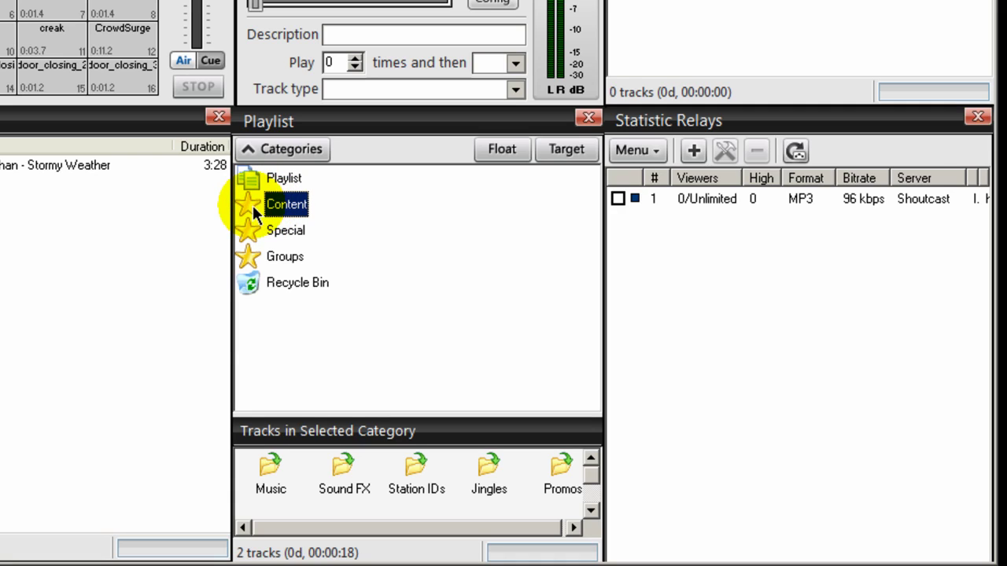
Re-expand Content and expand Music to reveal Music (All).
double_click(252, 205)
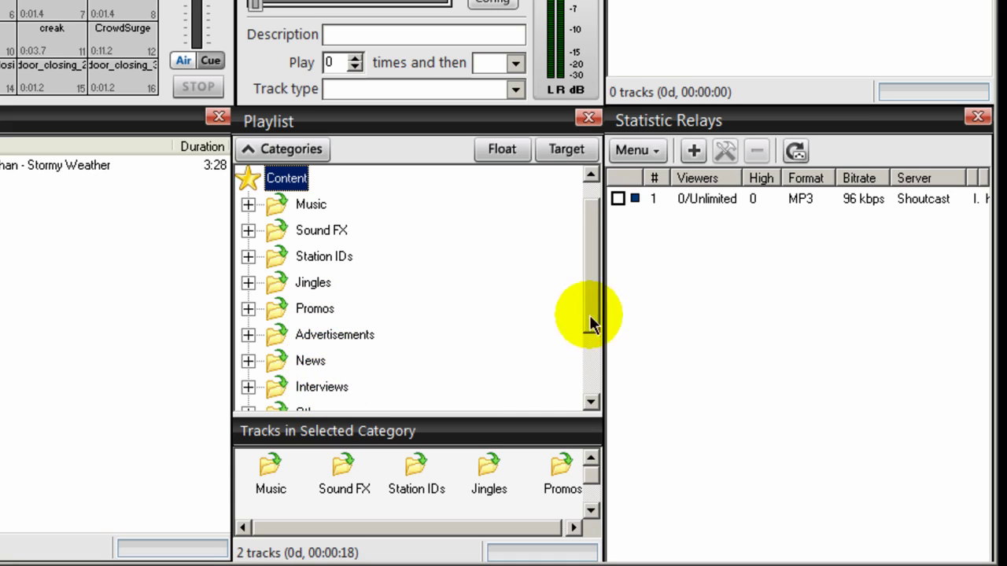
drag(595, 313, 598, 337)
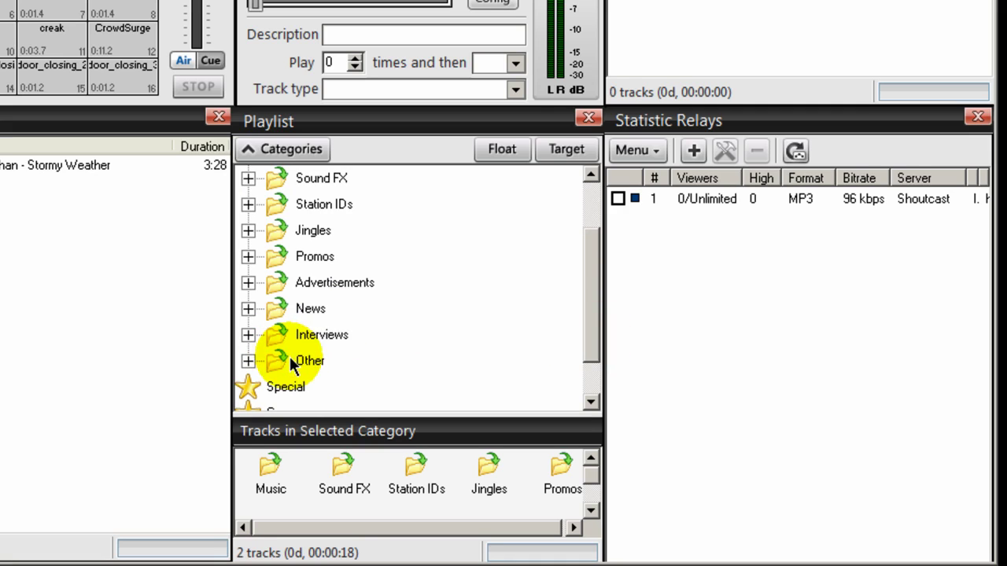
drag(591, 339, 595, 281)
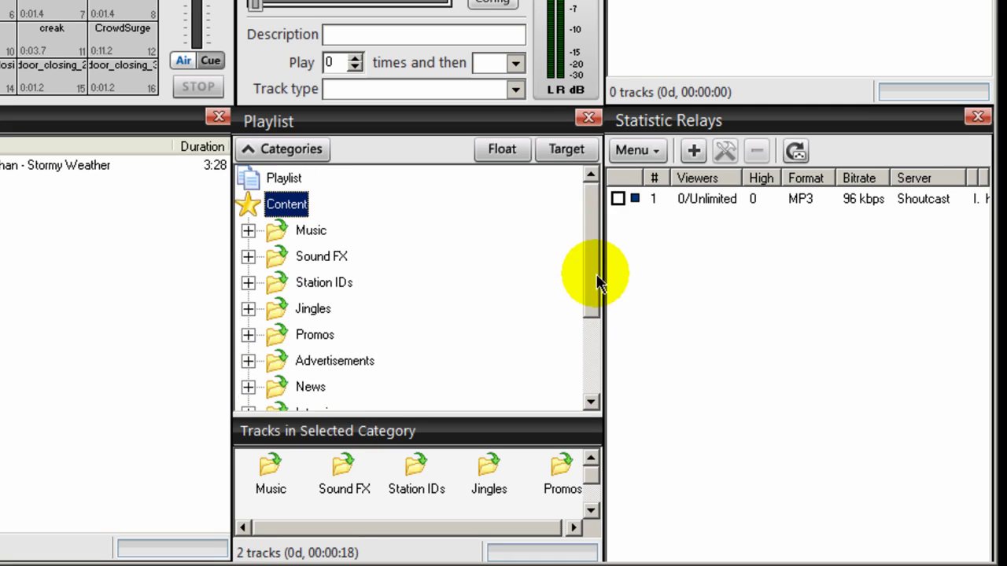
click(248, 232)
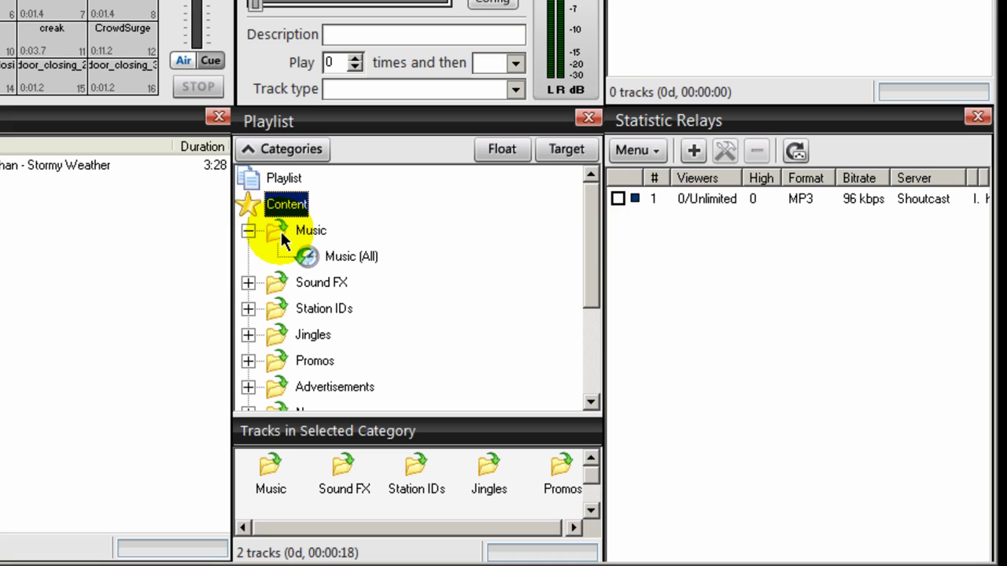
right_click(282, 232)
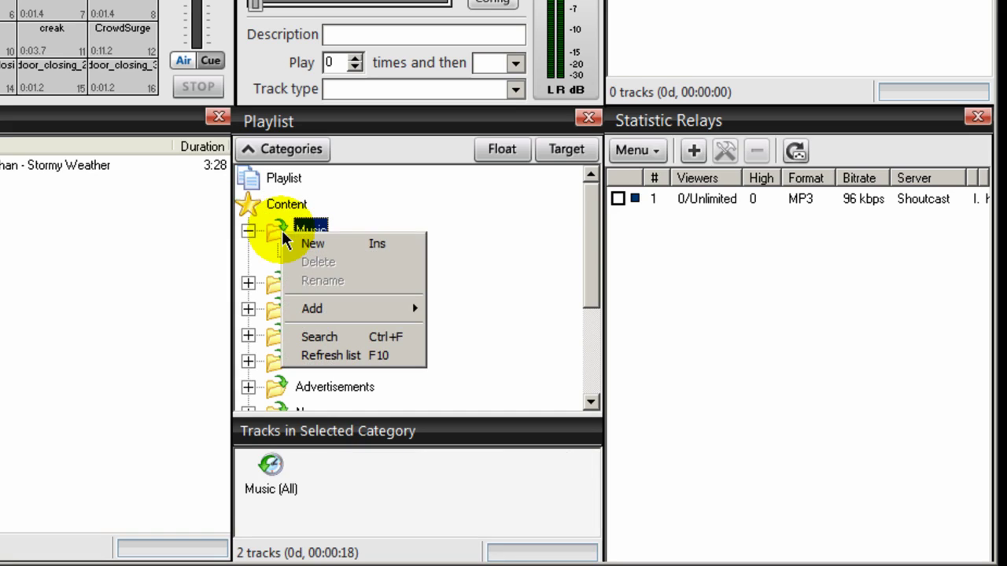
Create Smooth Jazz and Acid Jazz subfolders under Music.
click(303, 244)
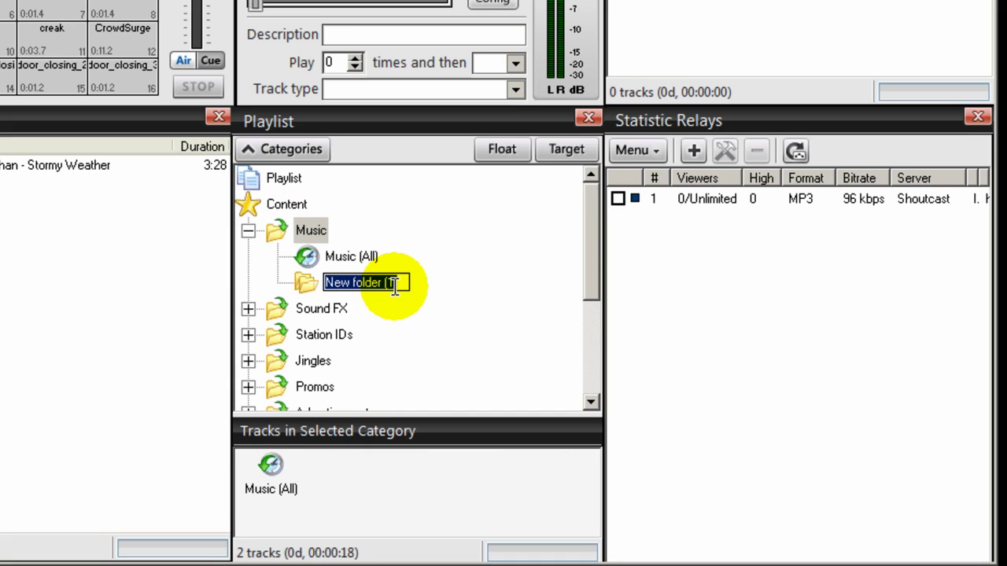
text(S)
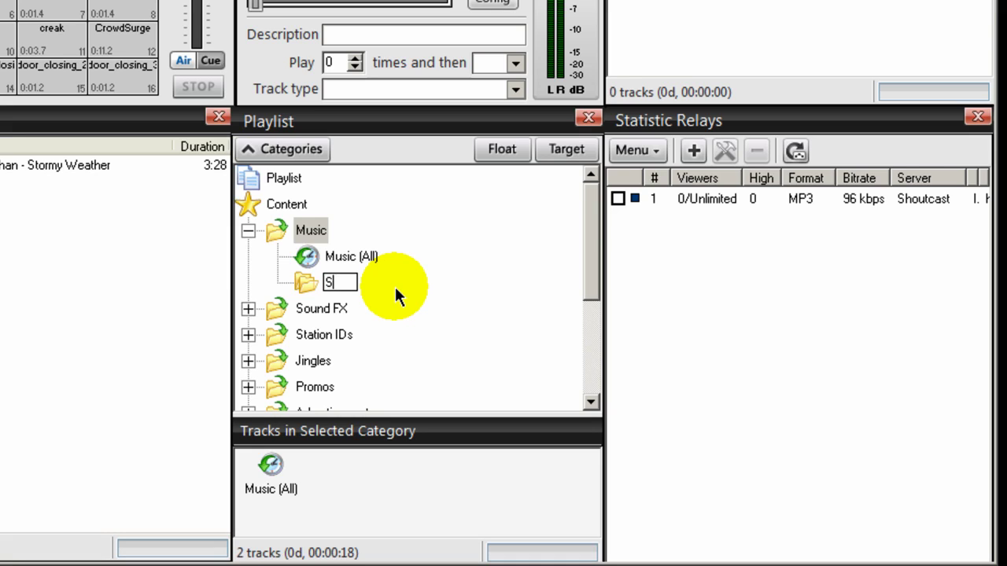
text(mooth Jazz)
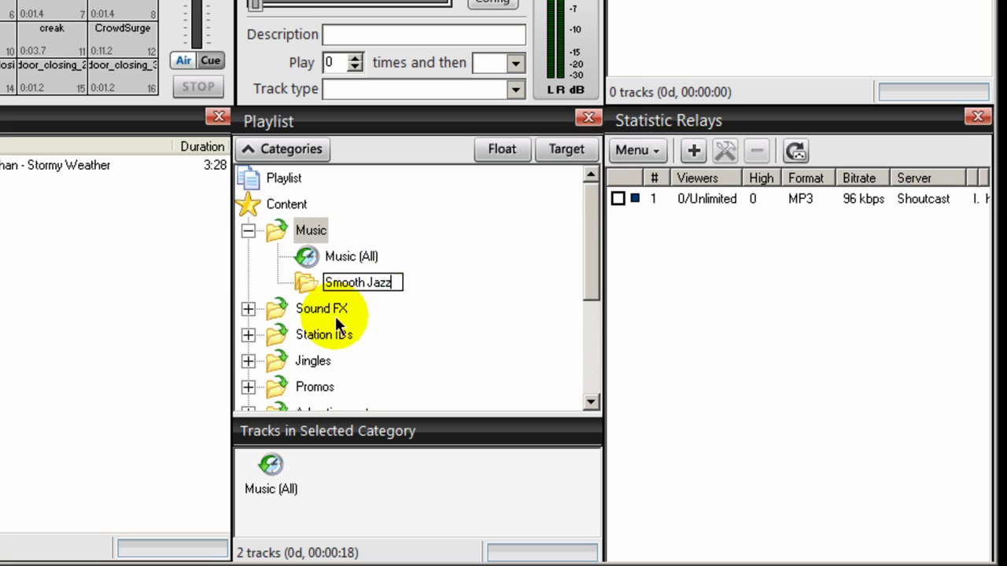
click(272, 225)
right_click(273, 228)
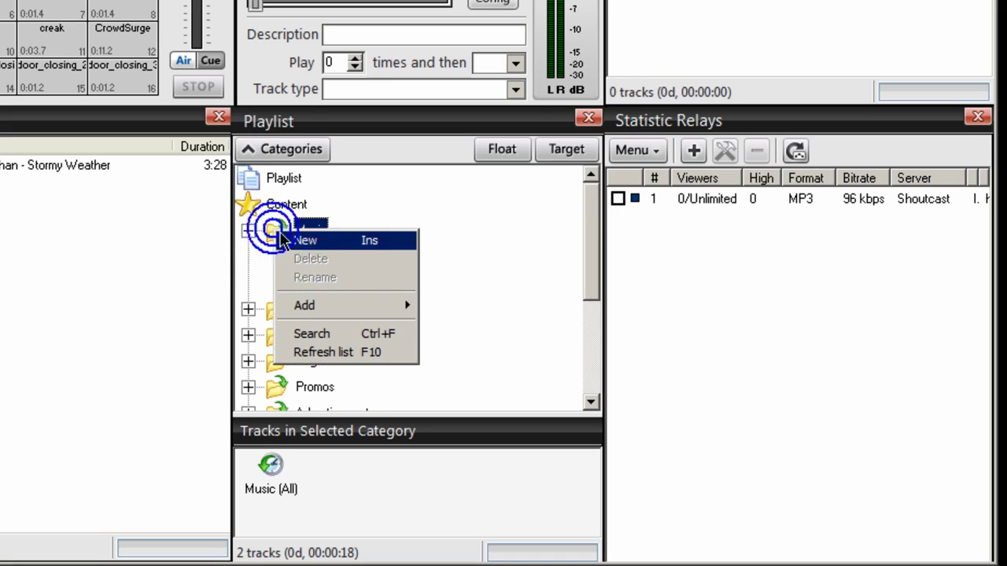
click(297, 238)
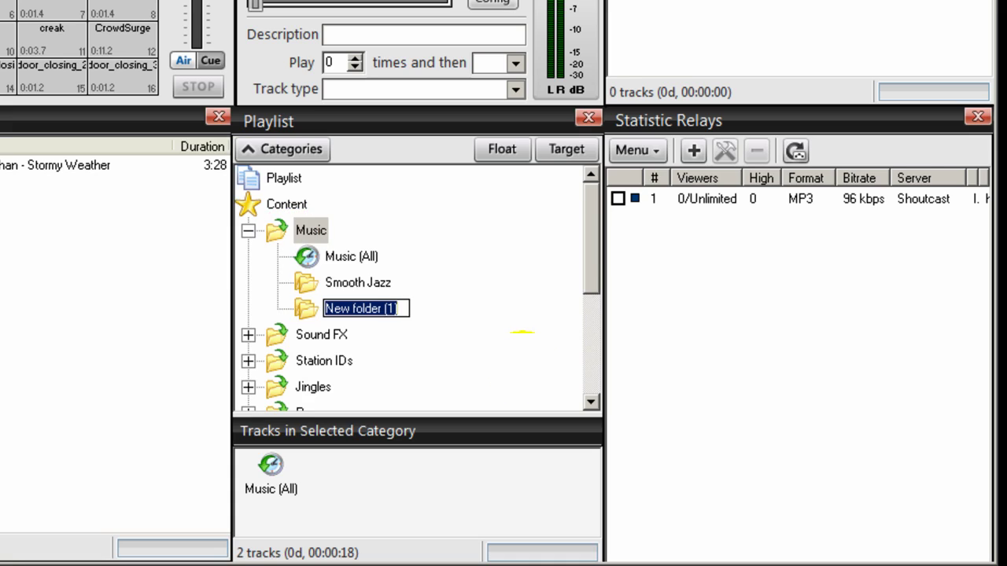
text(Acid Jazz)
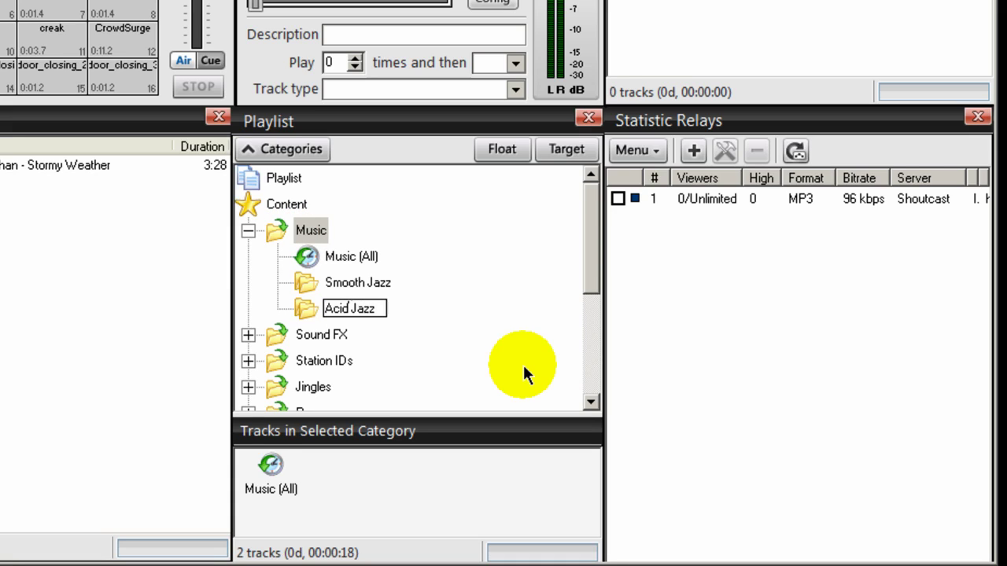
click(271, 228)
Add Classic Jazz and Deep House subfolders under Music.
right_click(271, 228)
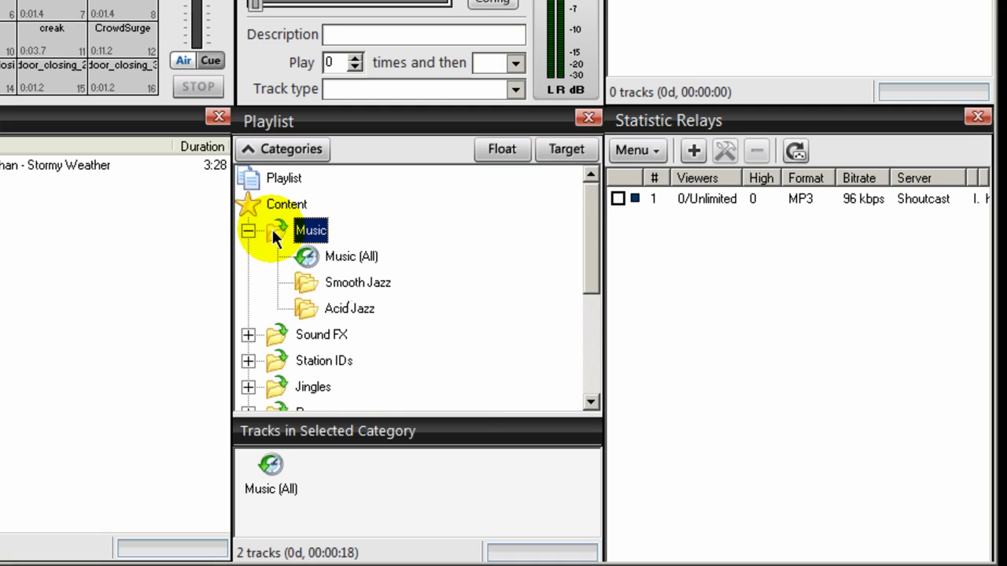
click(289, 240)
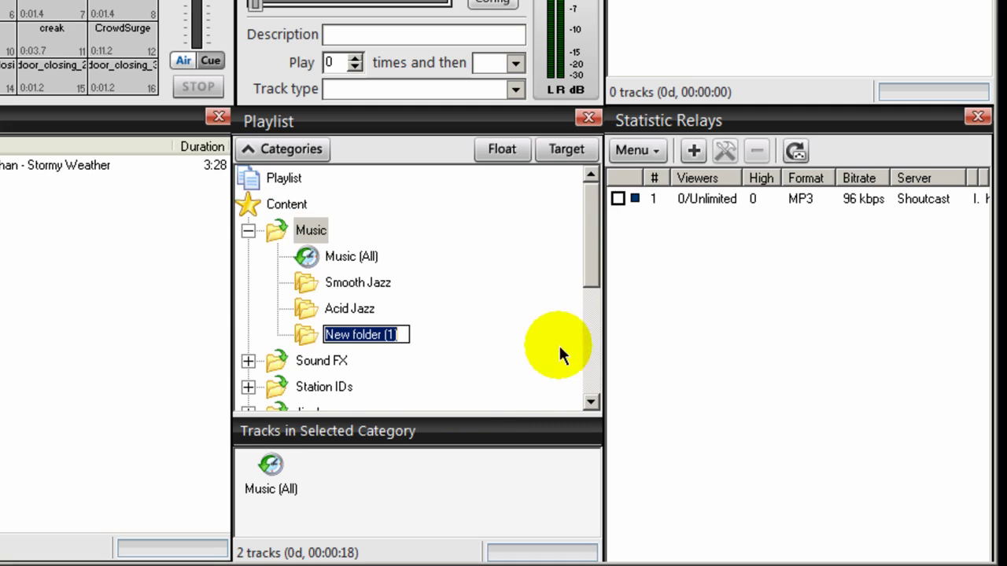
text(Clas)
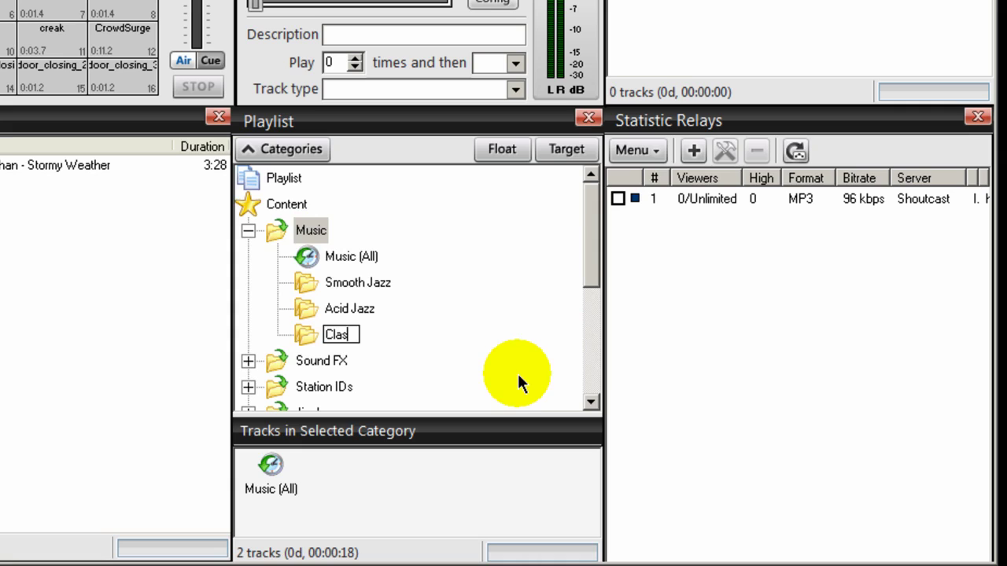
text(sic Jazz)
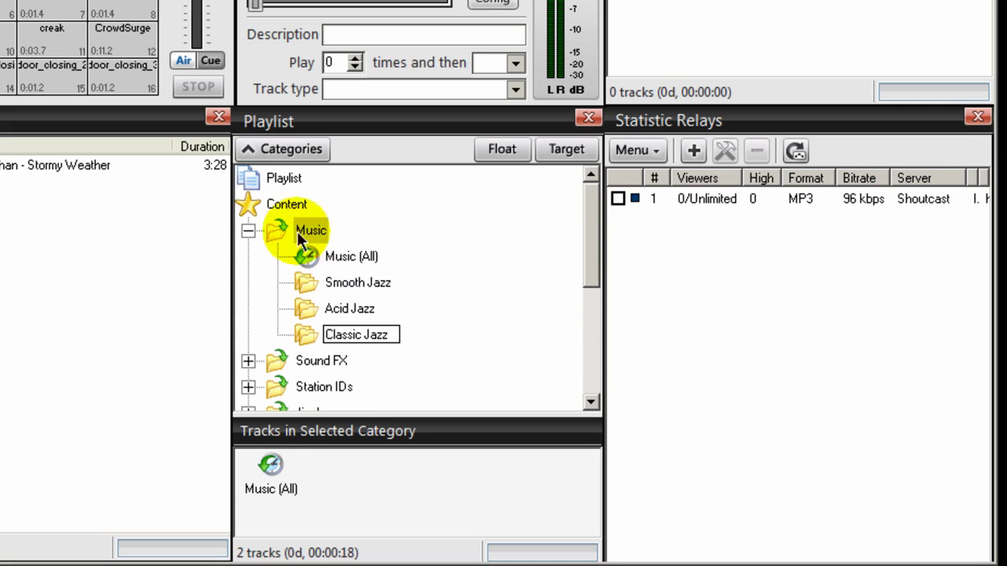
right_click(276, 228)
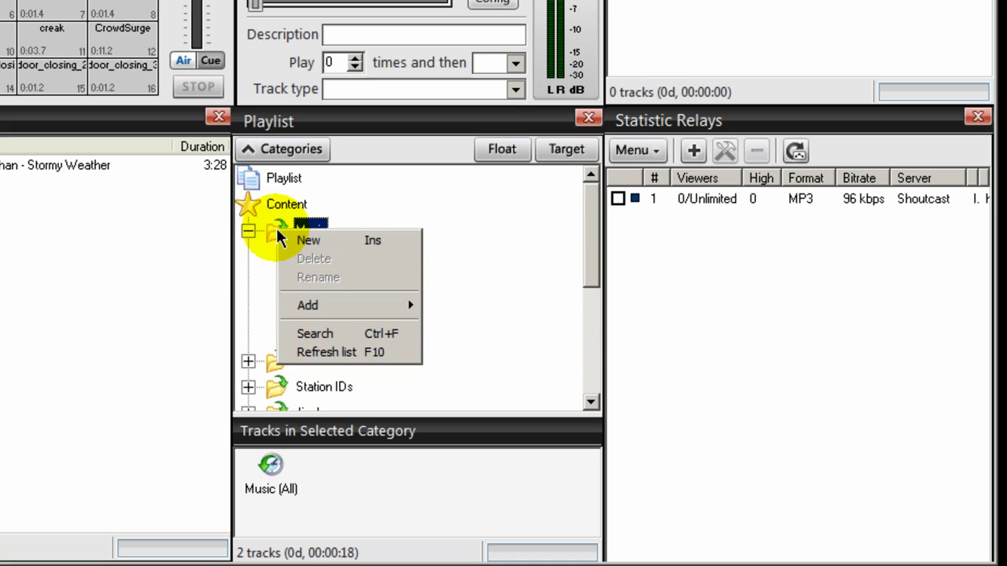
click(310, 239)
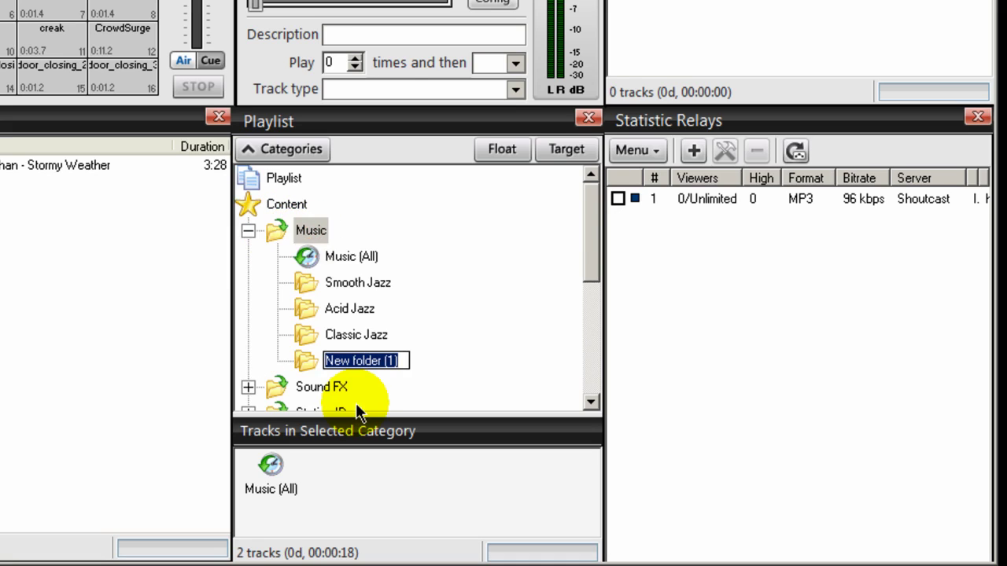
text(Depp)
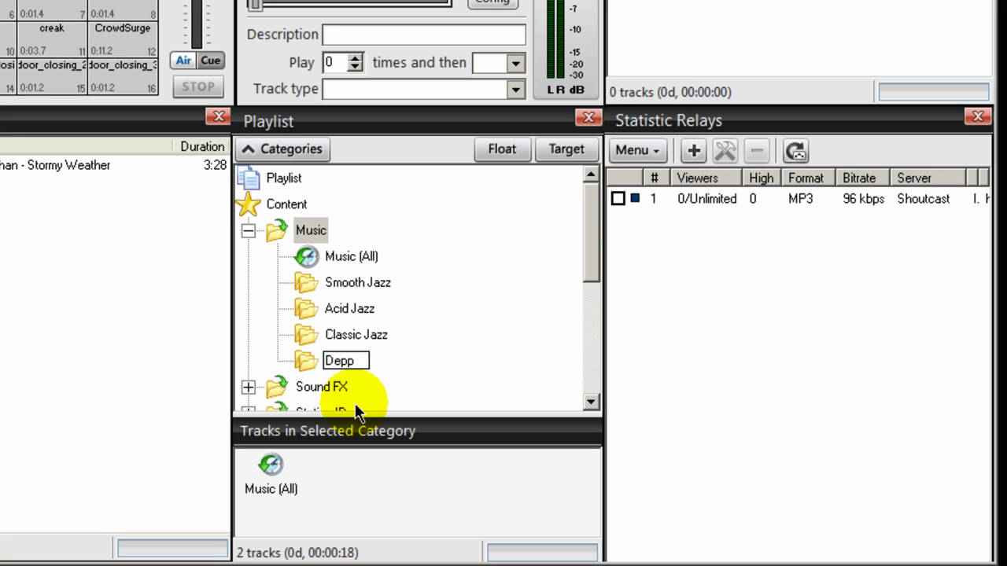
key(BackSpace)
key(BackSpace)
text(ep House)
key(Return)
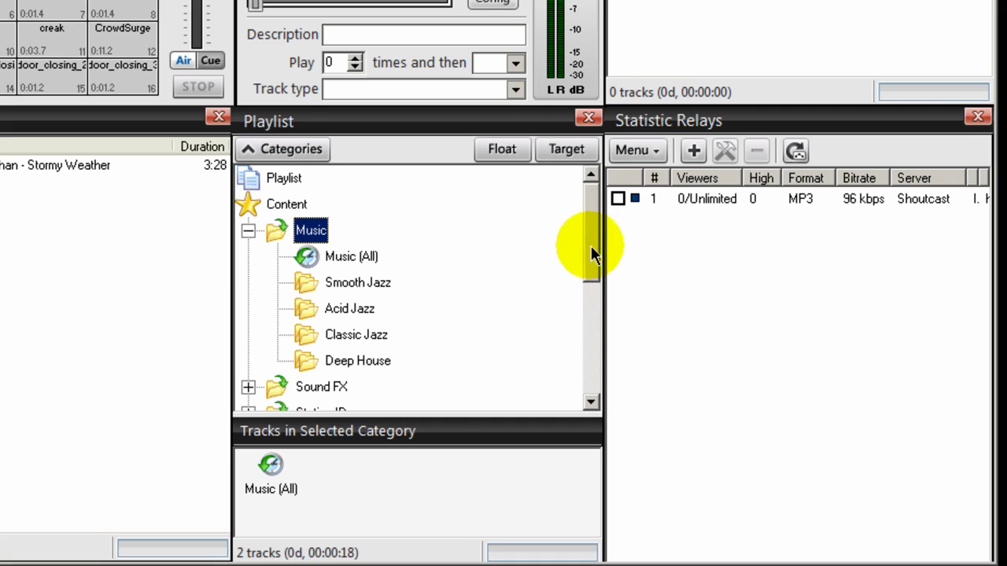
drag(591, 245, 580, 285)
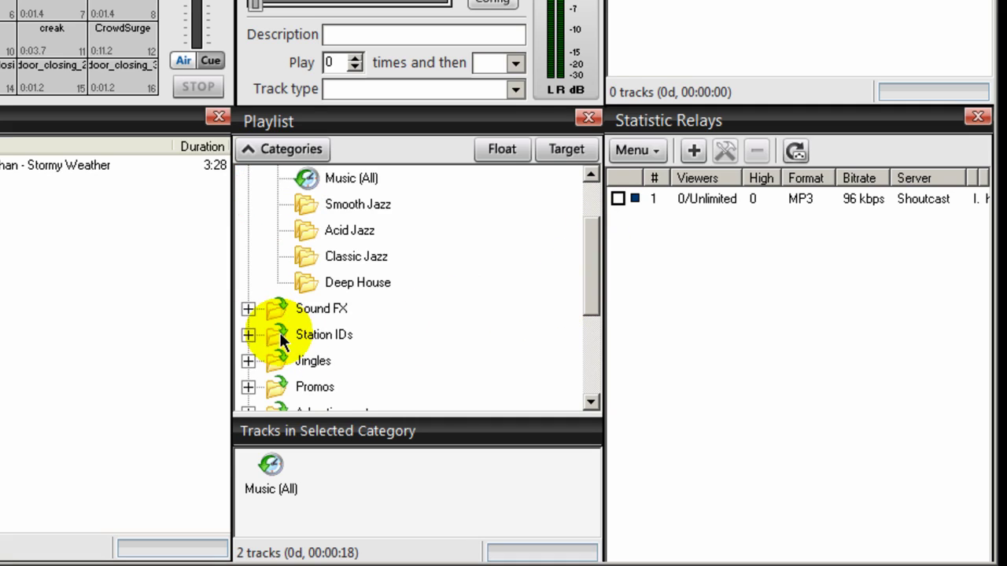
Expand Station IDs and create a new subfolder named Station ID inside it.
click(248, 335)
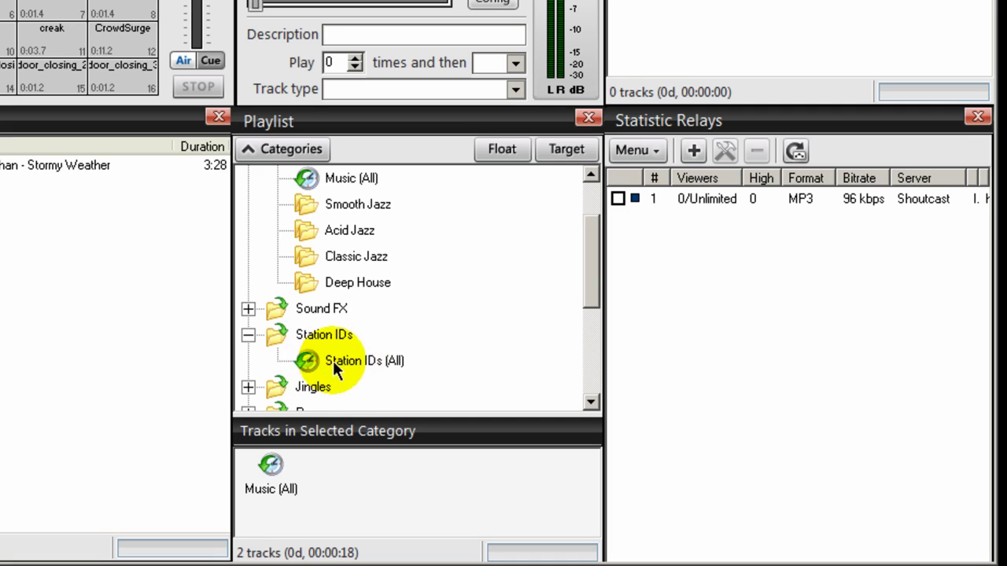
click(277, 331)
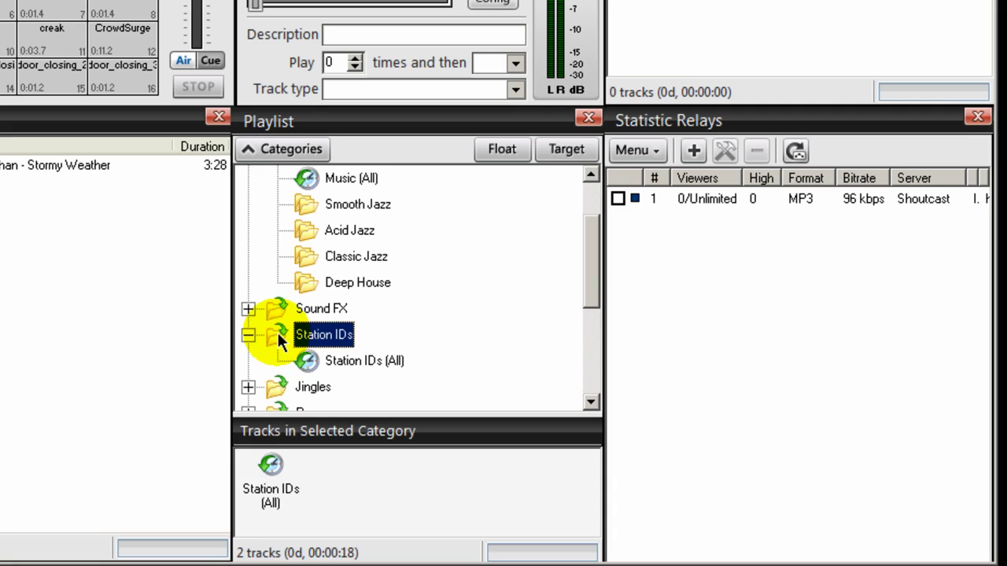
right_click(277, 331)
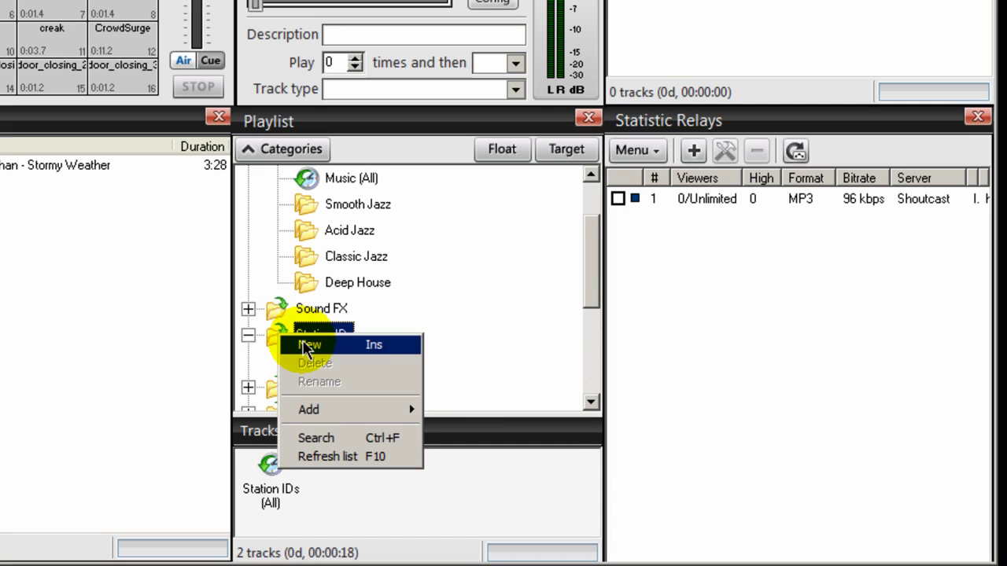
click(307, 345)
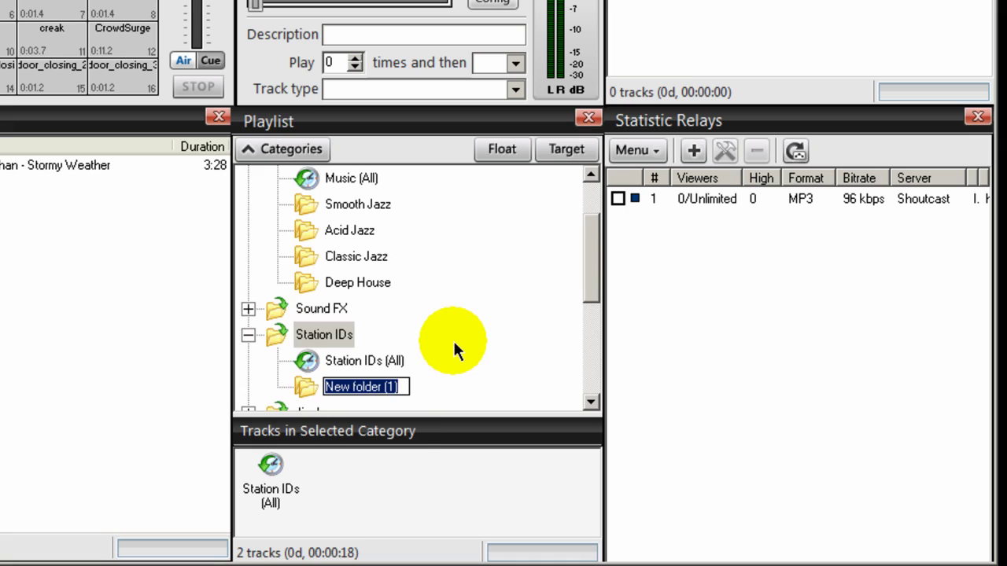
text(St)
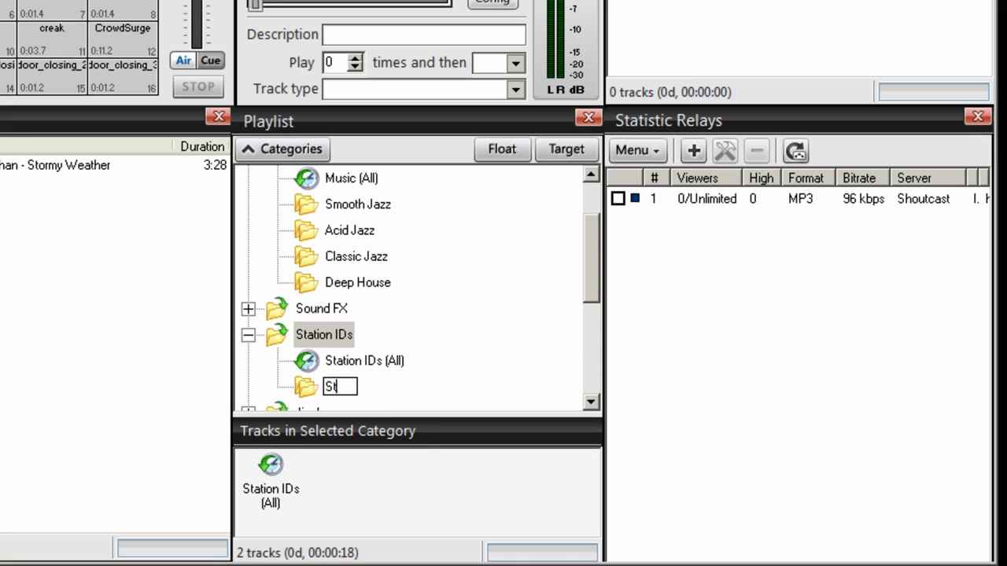
text(ation)
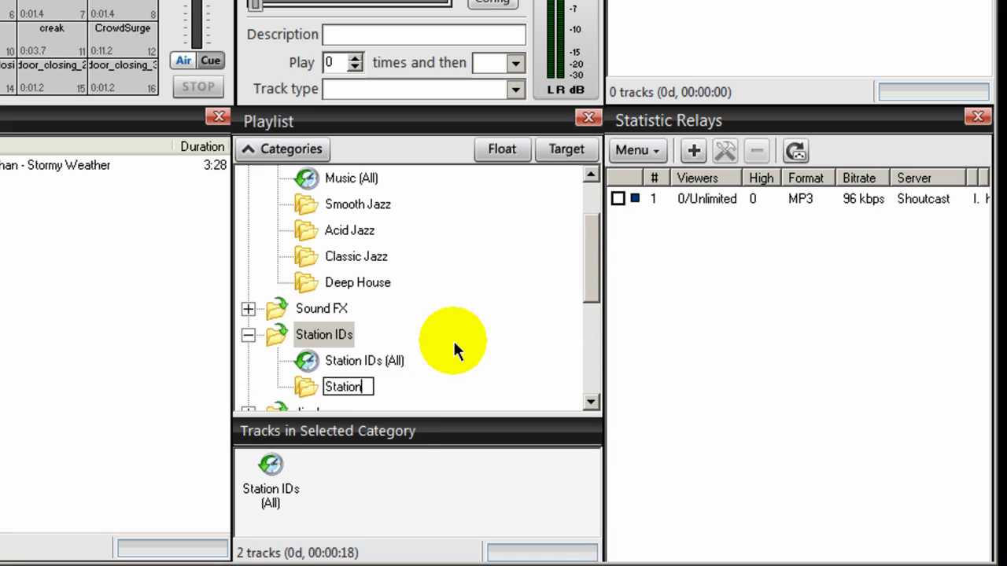
text( ID)
click(500, 354)
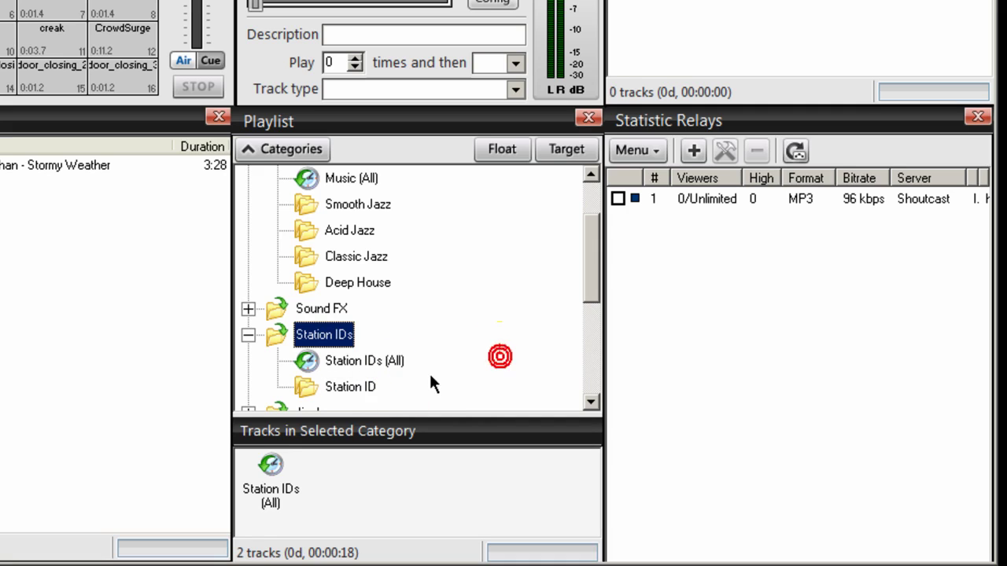
Select the Smooth Jazz category and make the tracks pane taller to show its empty list.
drag(596, 263, 601, 251)
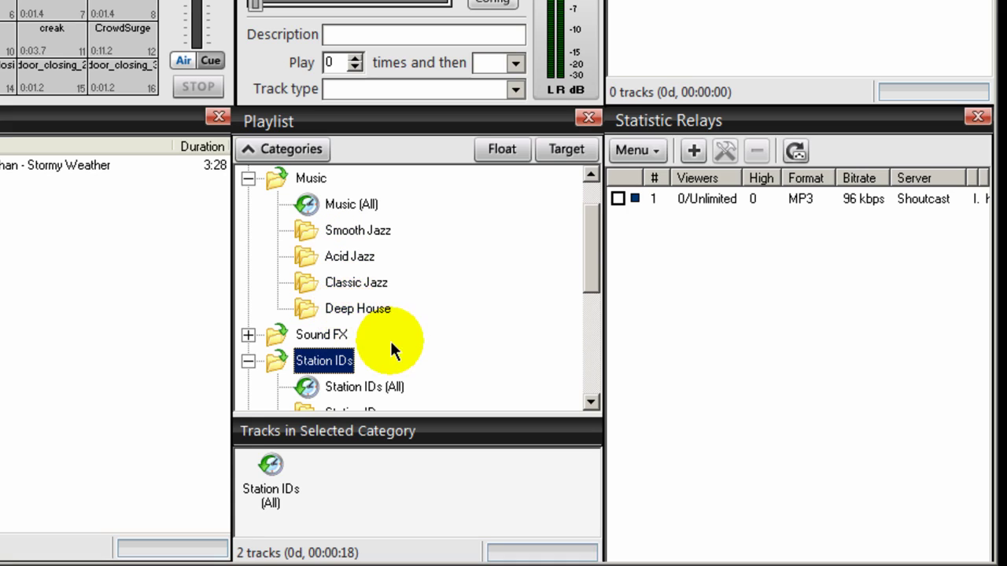
scroll(391, 349, down, 1)
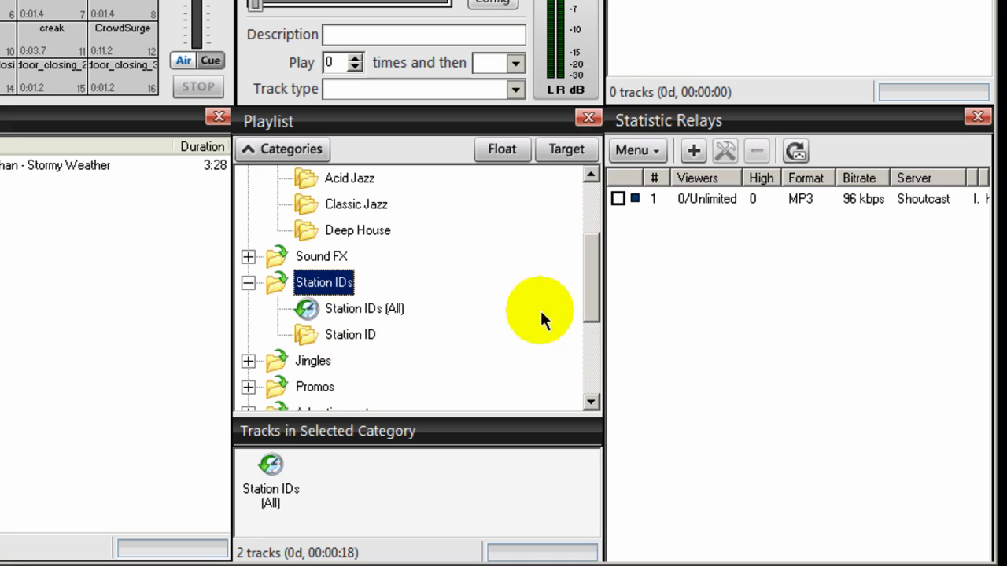
drag(591, 288, 589, 258)
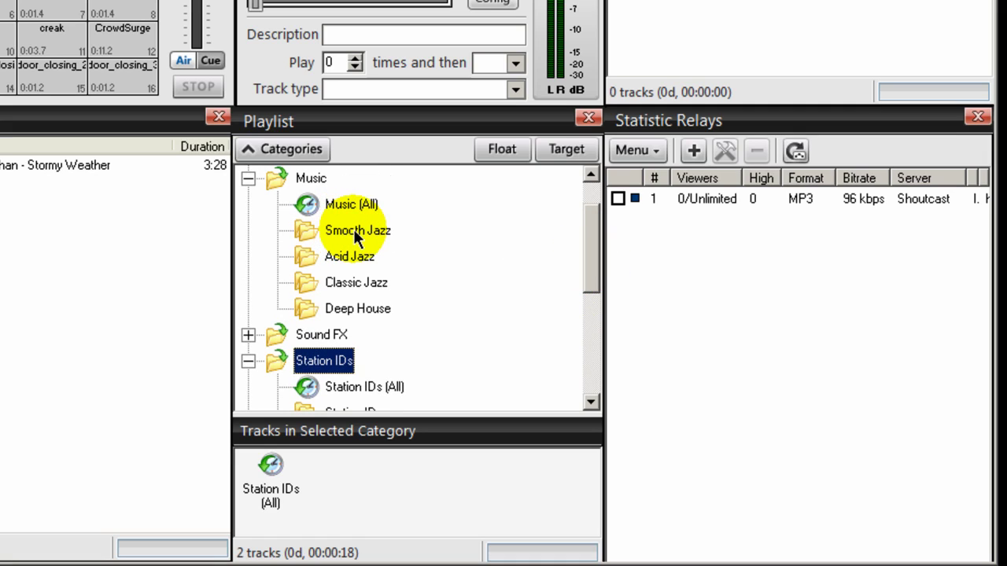
click(308, 226)
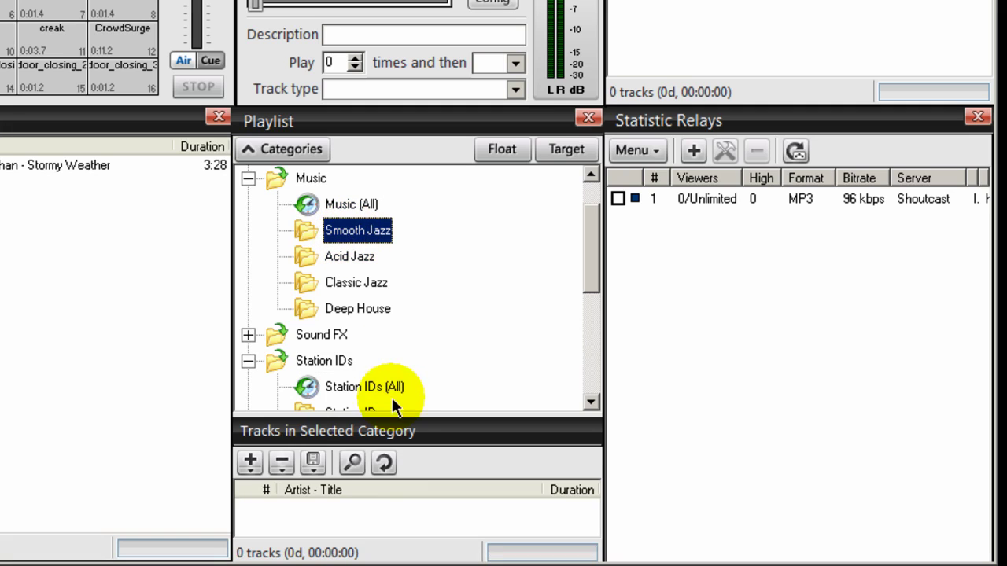
drag(392, 410, 387, 350)
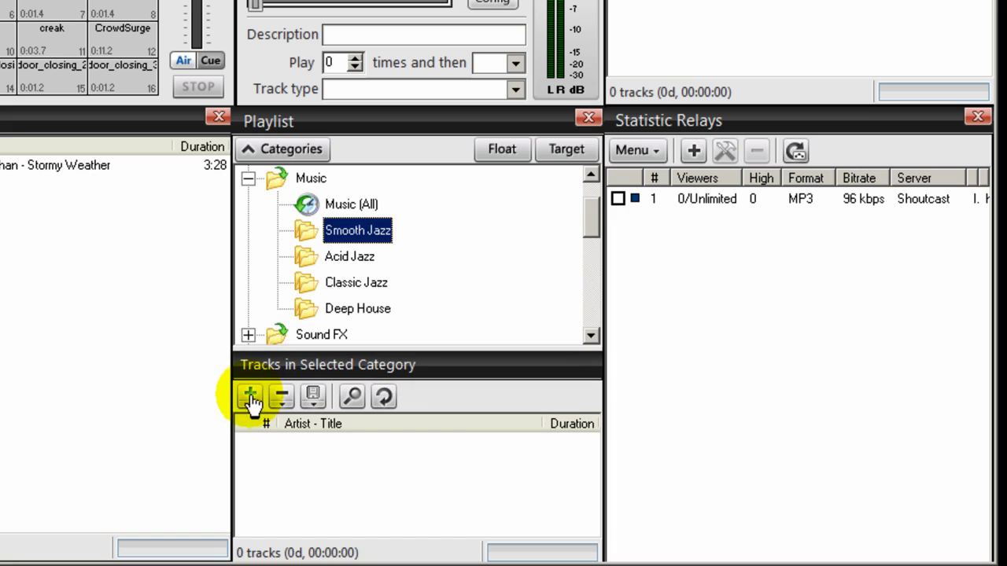
Import the Rippedradio Music Library's Smooth Jazz folder into Smooth Jazz, giving 3170 tracks.
click(250, 400)
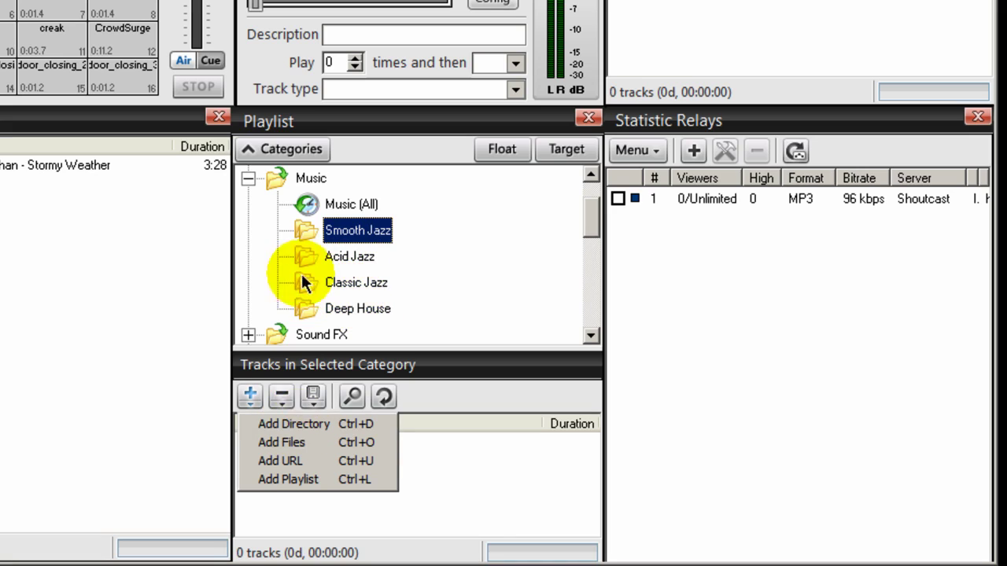
click(283, 423)
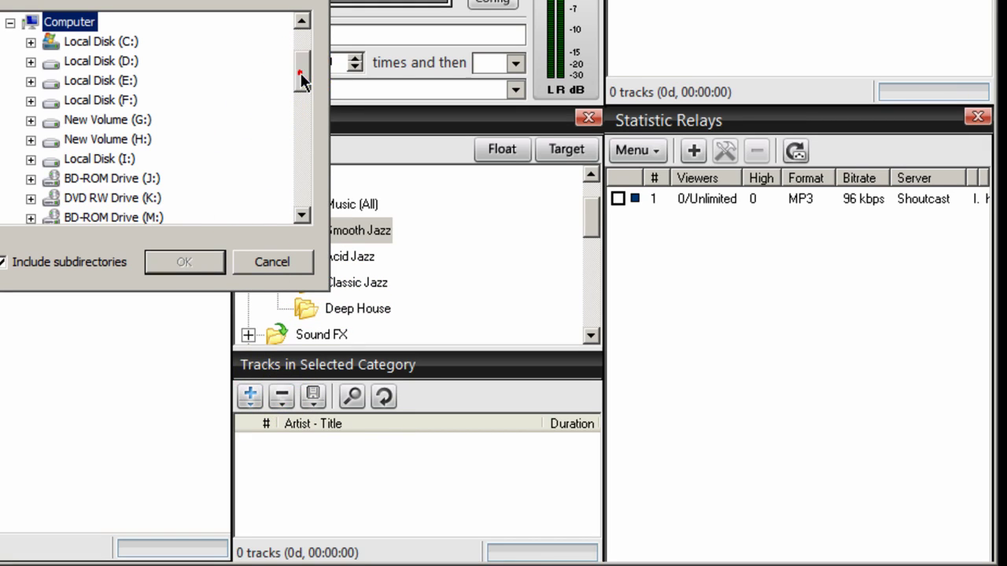
drag(298, 91, 298, 96)
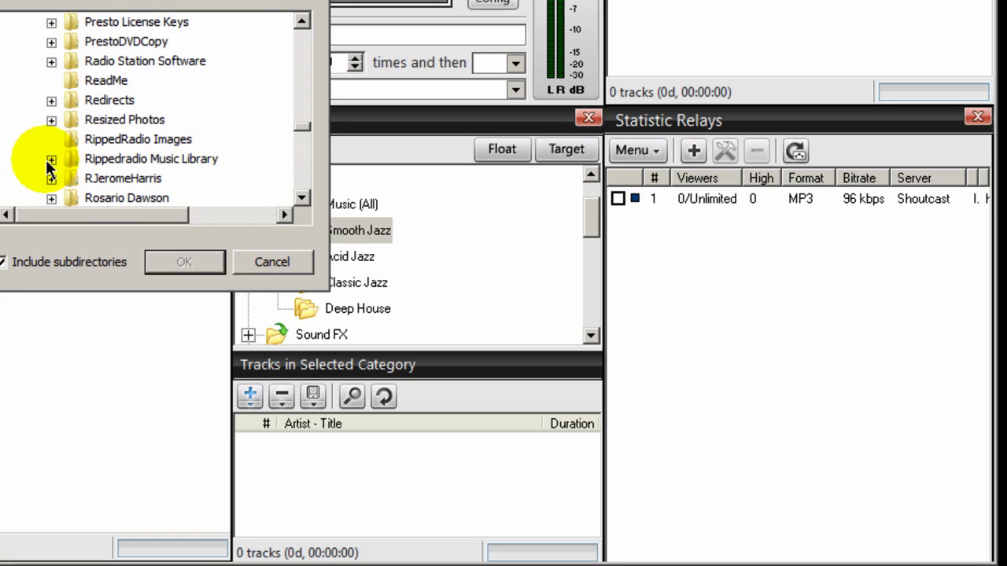
click(50, 160)
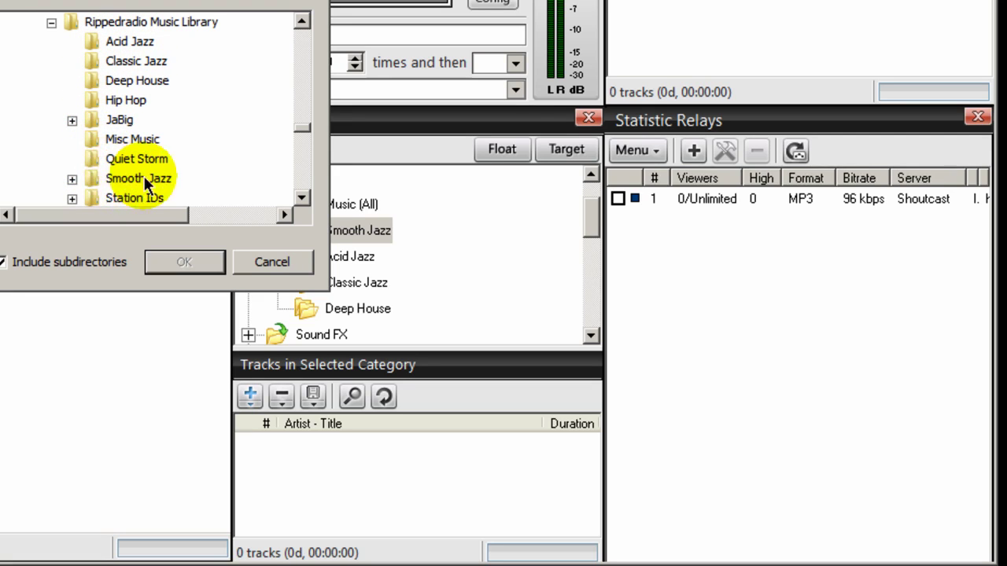
click(96, 181)
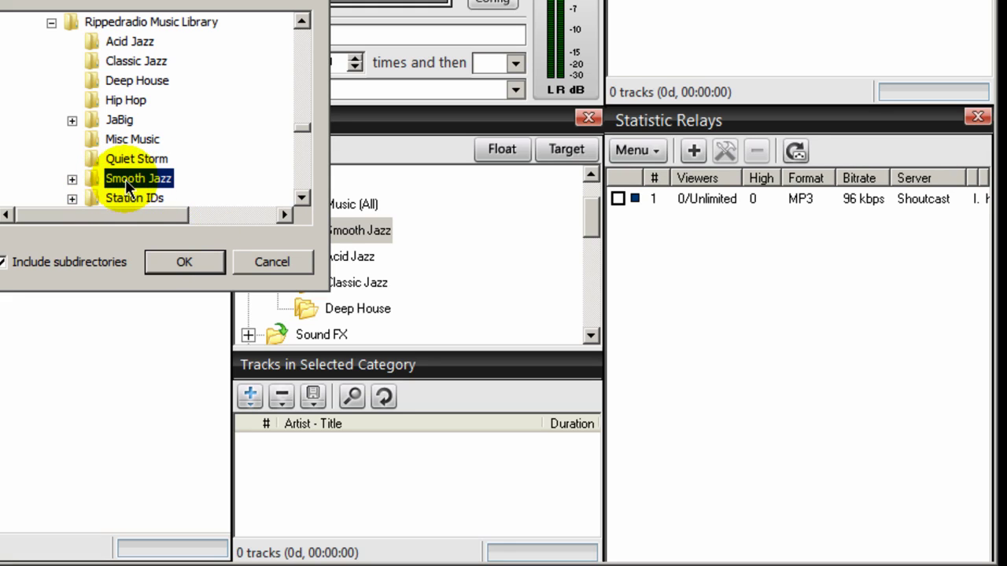
click(179, 266)
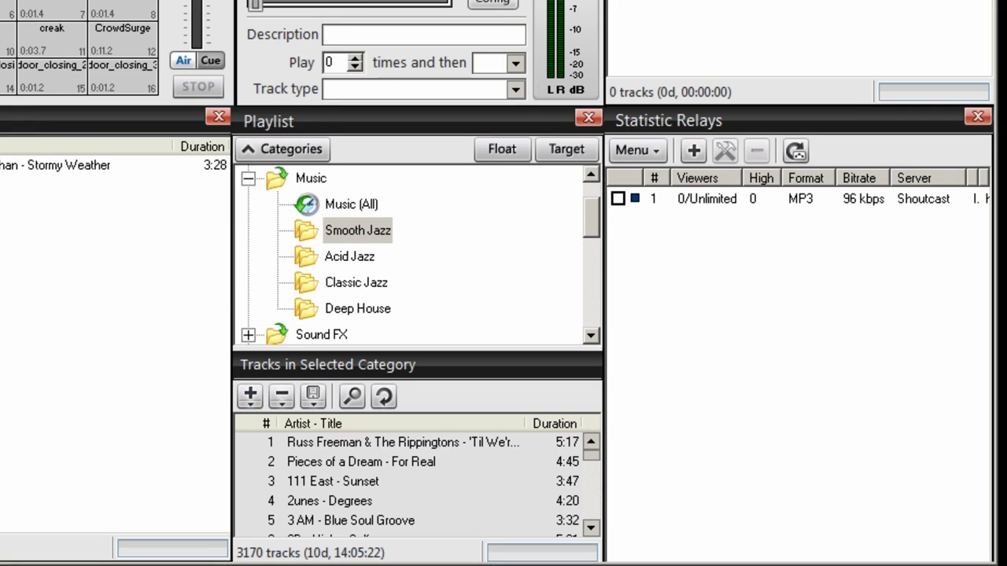
click(306, 229)
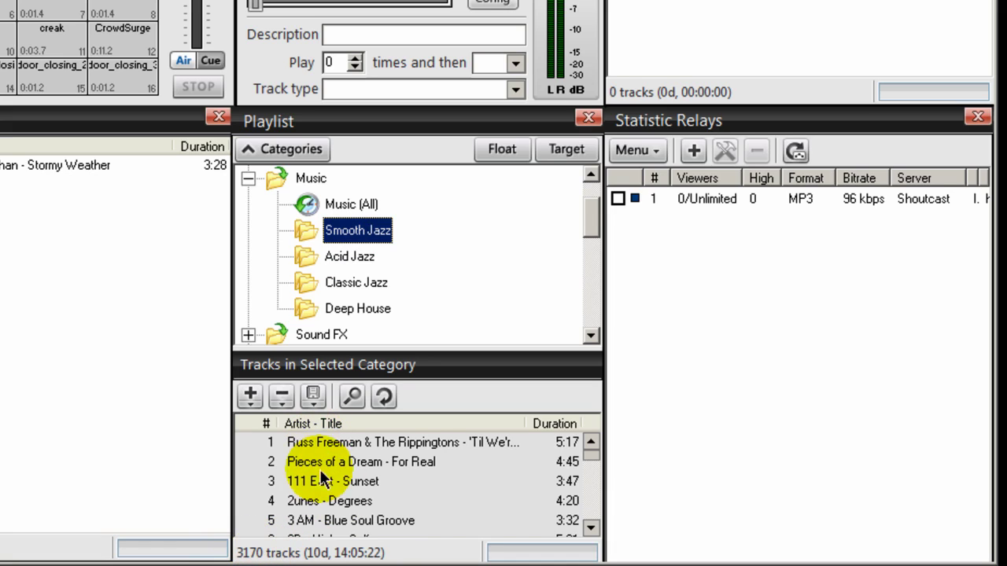
Import the library's Acid Jazz folder into the Acid Jazz category, giving 79 tracks.
click(309, 257)
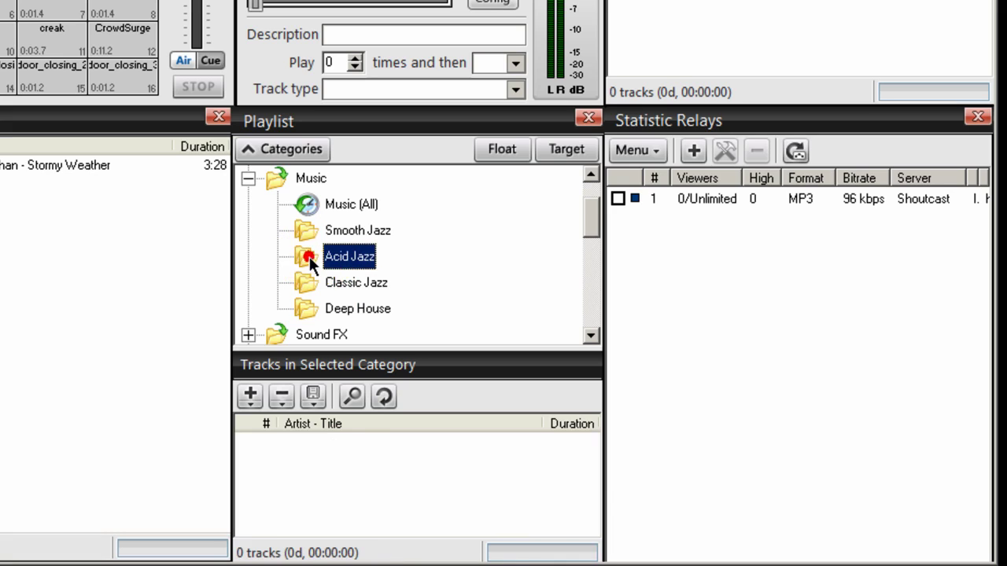
click(250, 401)
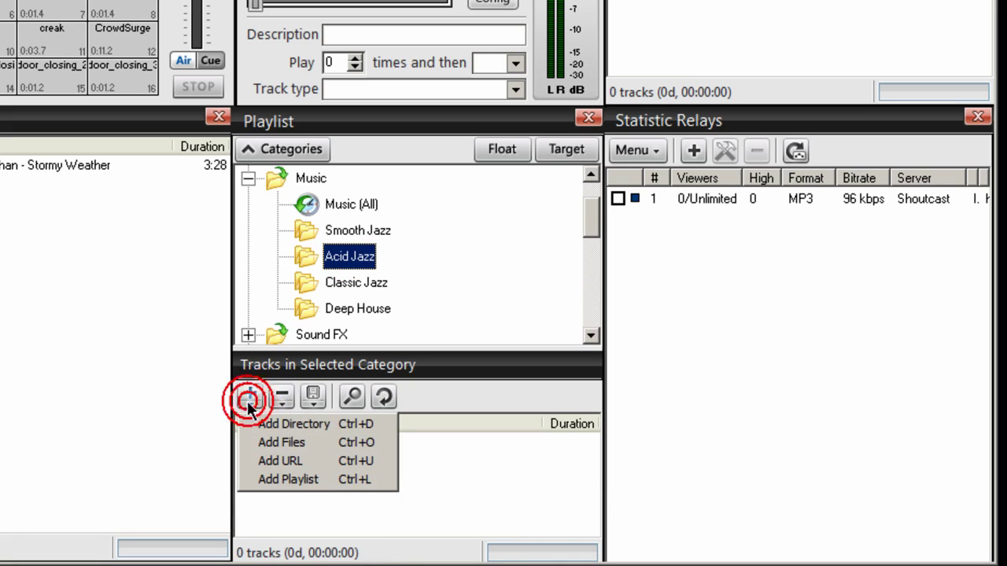
click(284, 428)
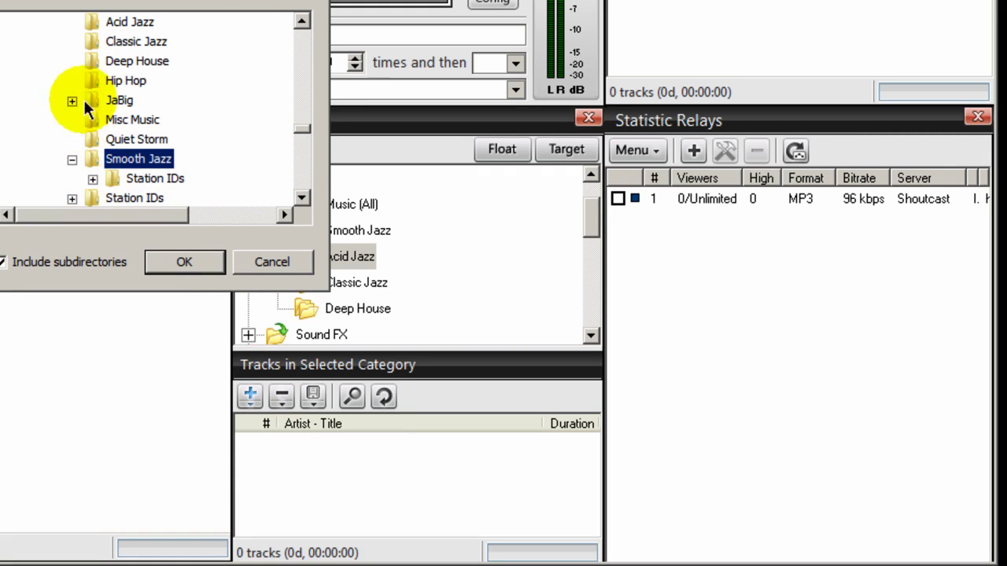
click(91, 29)
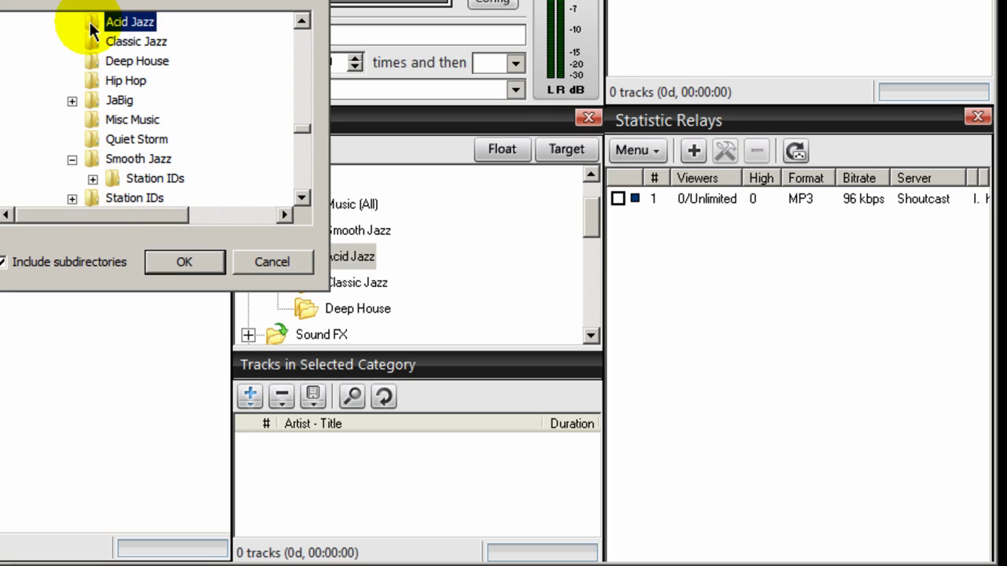
click(178, 263)
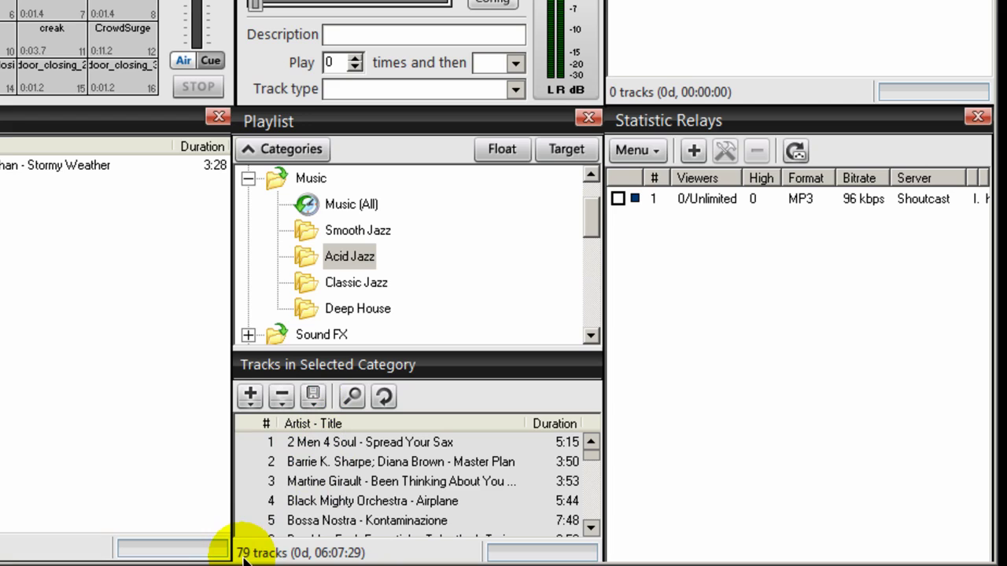
Import the Classic Jazz folder with subdirectories into Classic Jazz, giving 237 tracks.
click(312, 281)
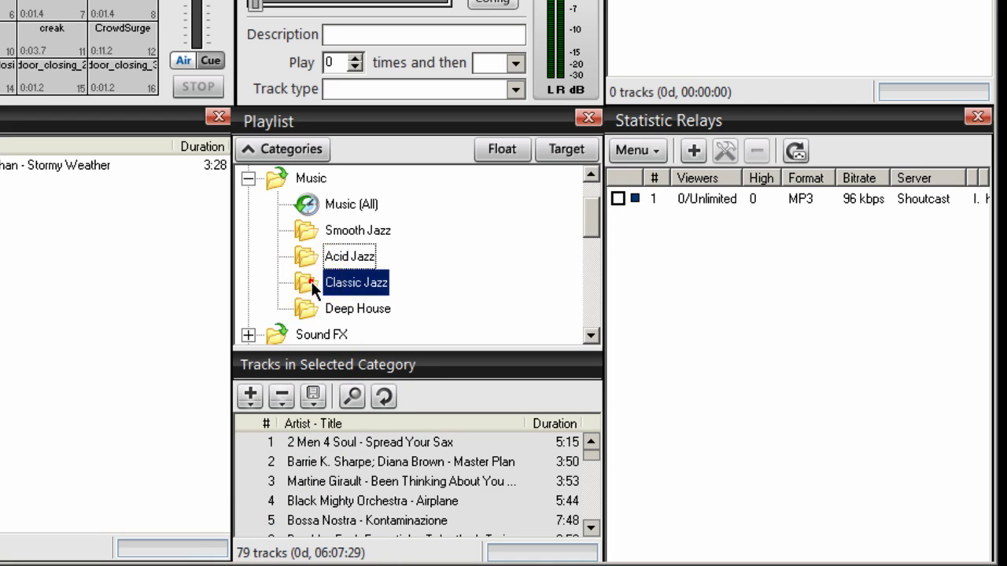
click(249, 397)
click(279, 424)
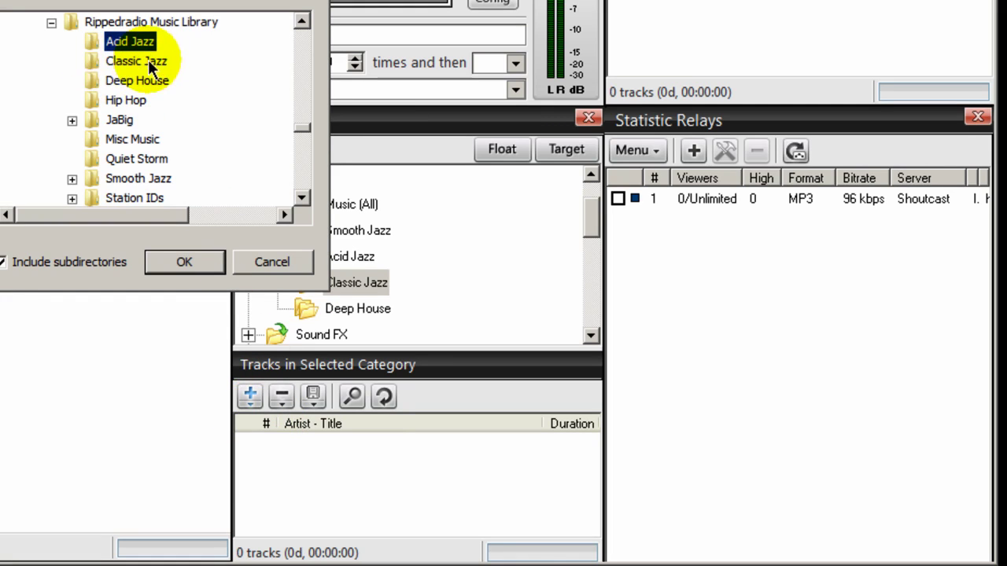
click(139, 60)
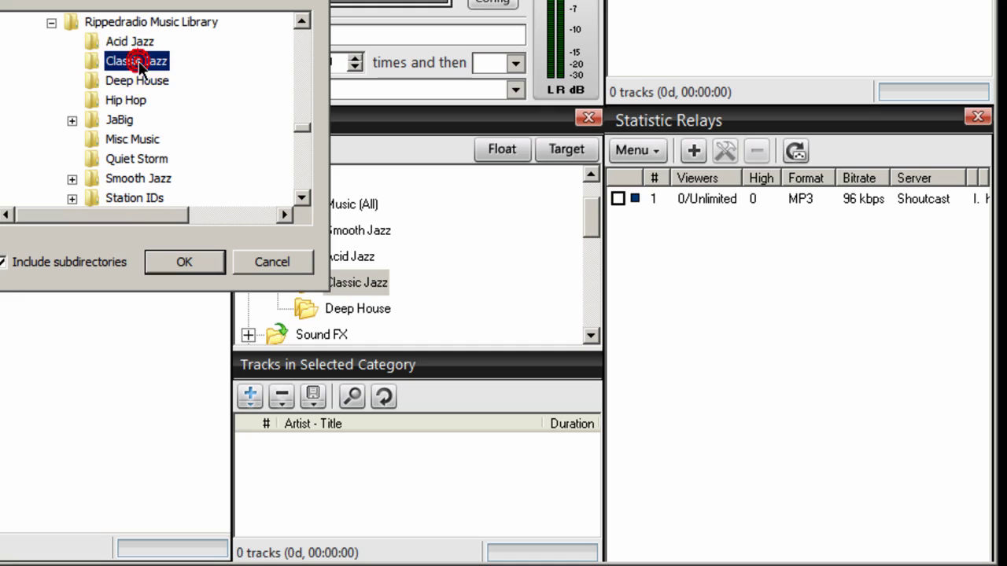
click(186, 261)
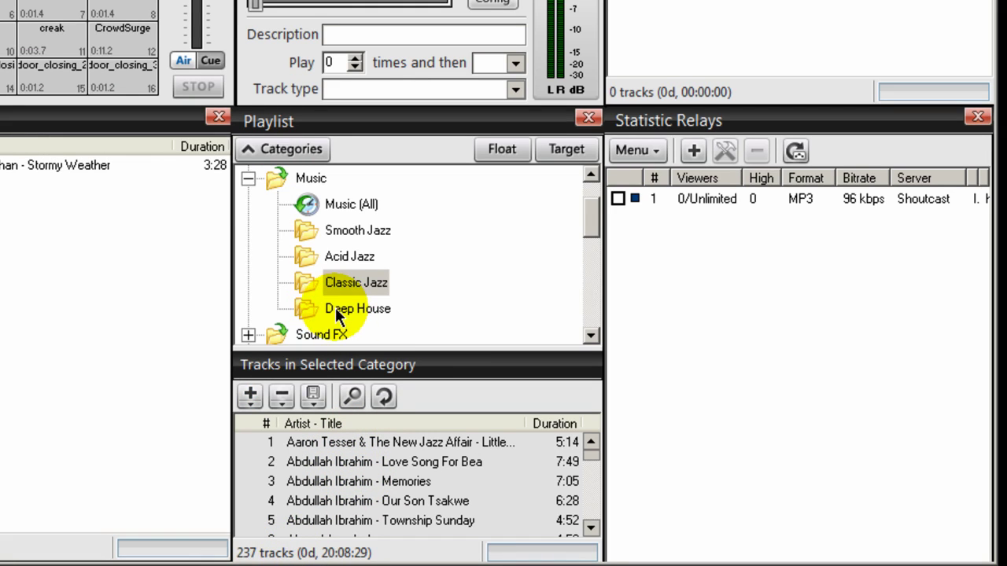
Add RippedRadio Deep House Mix 1.mp3 from FreeAgent GoFlex (P:)\Deep House to Deep House.
click(335, 307)
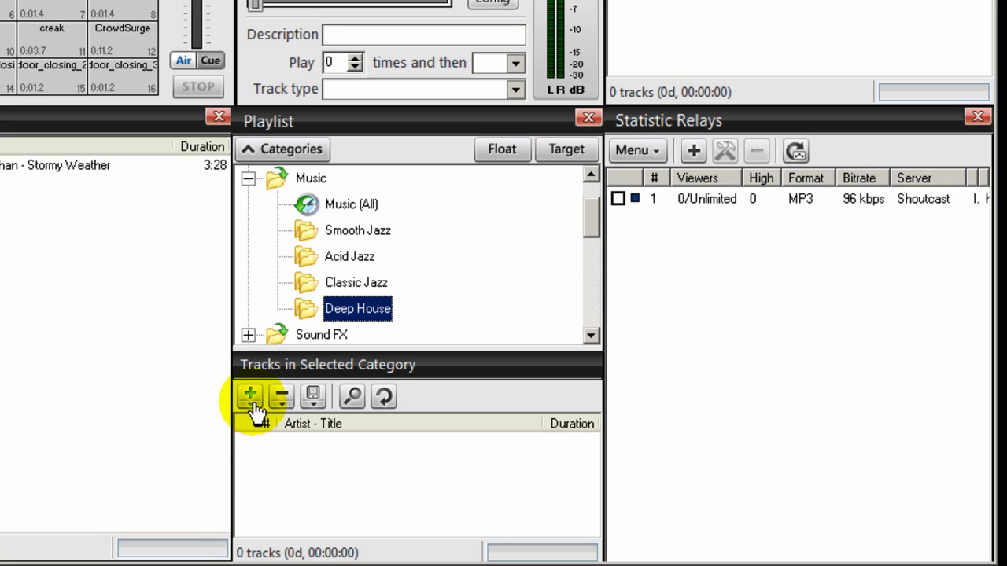
click(250, 400)
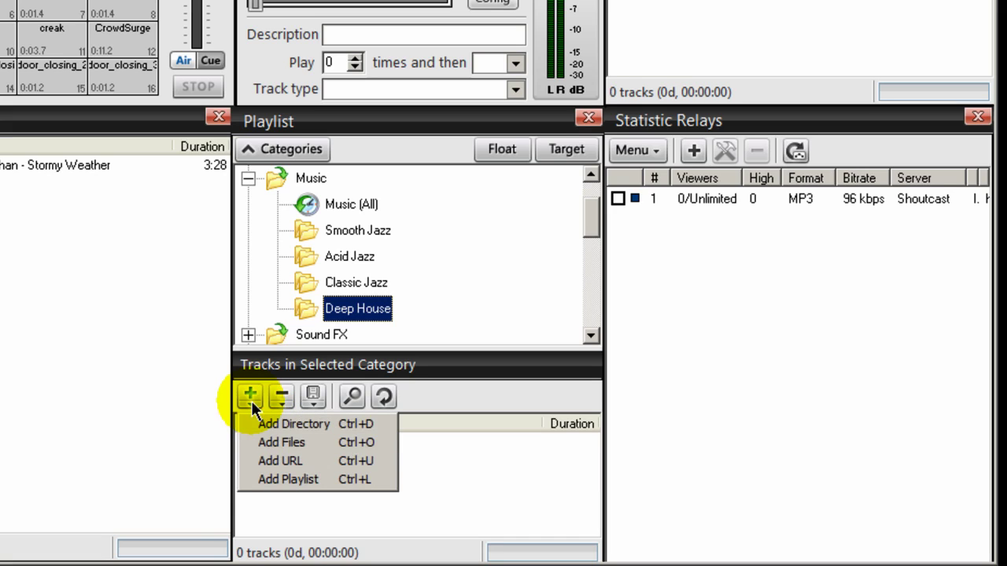
click(272, 443)
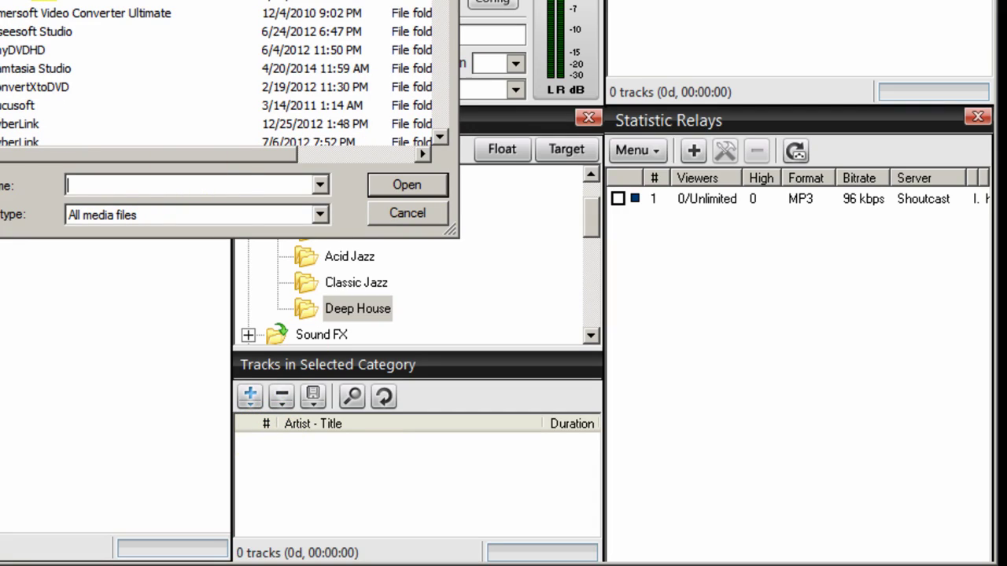
click(233, 0)
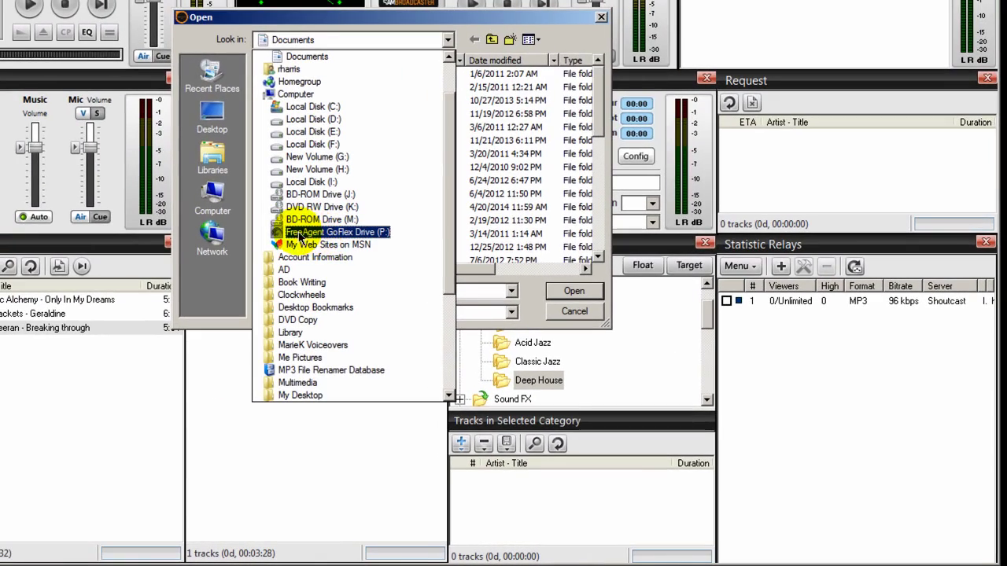
click(299, 232)
double_click(267, 100)
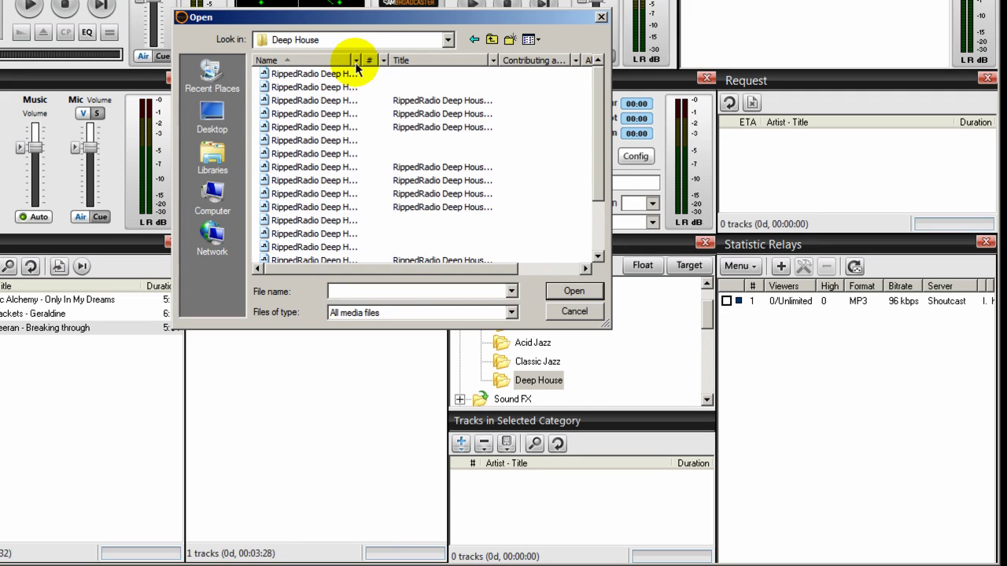
drag(358, 63, 439, 65)
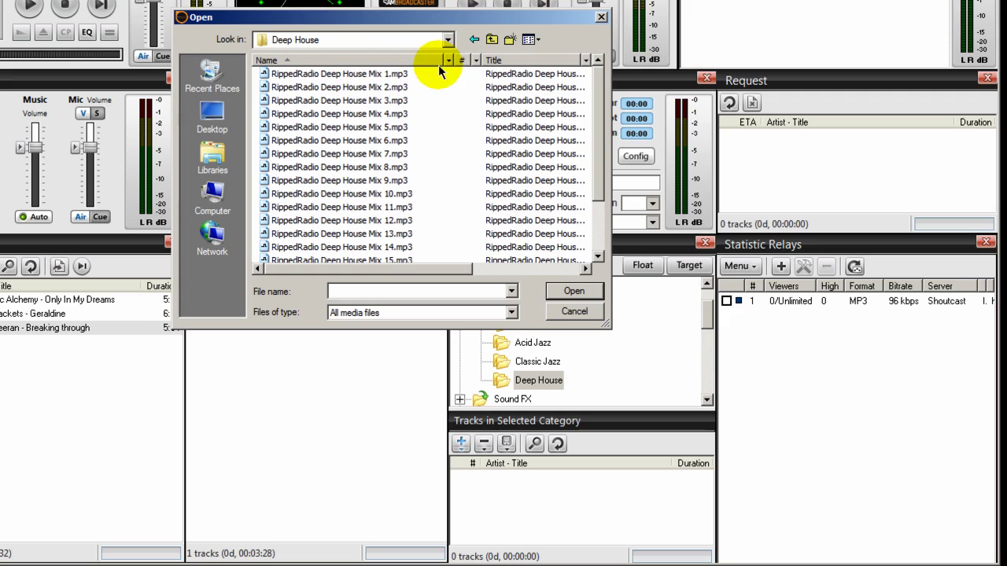
click(334, 74)
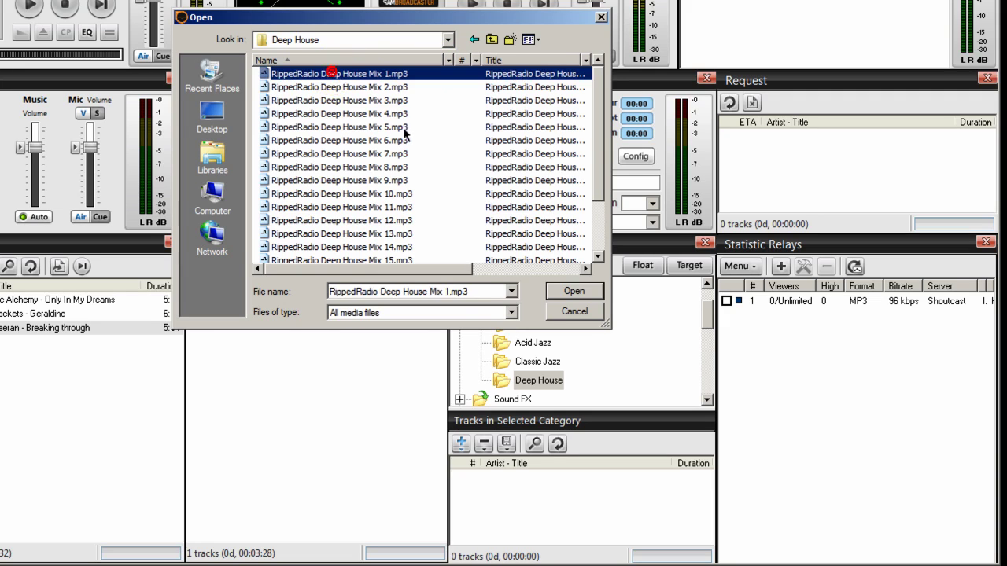
click(573, 291)
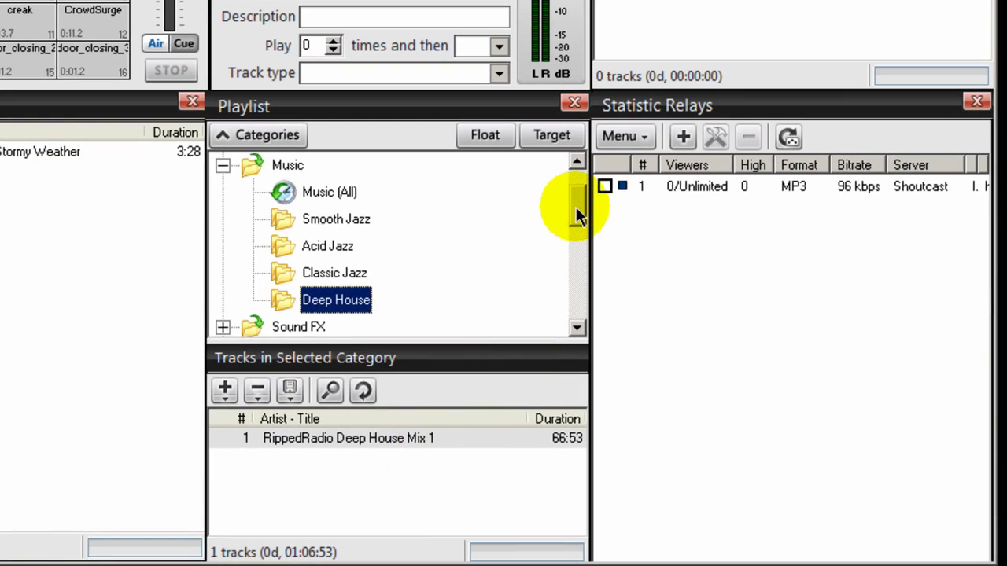
Import the library's Station IDs folder into Station ID, giving 16 clips totalling 00:03:38.
click(577, 206)
drag(578, 212, 572, 232)
click(305, 245)
click(284, 299)
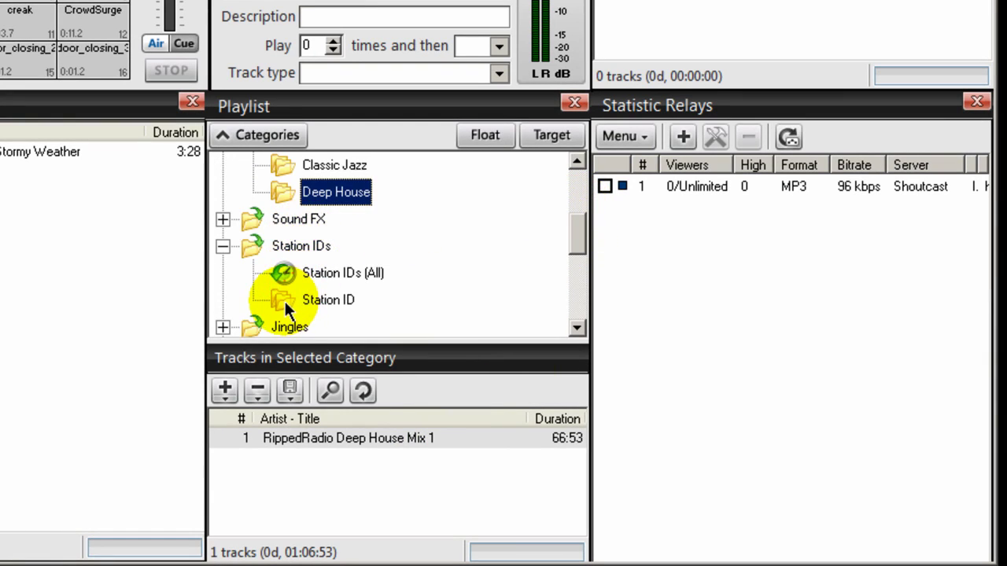
click(281, 300)
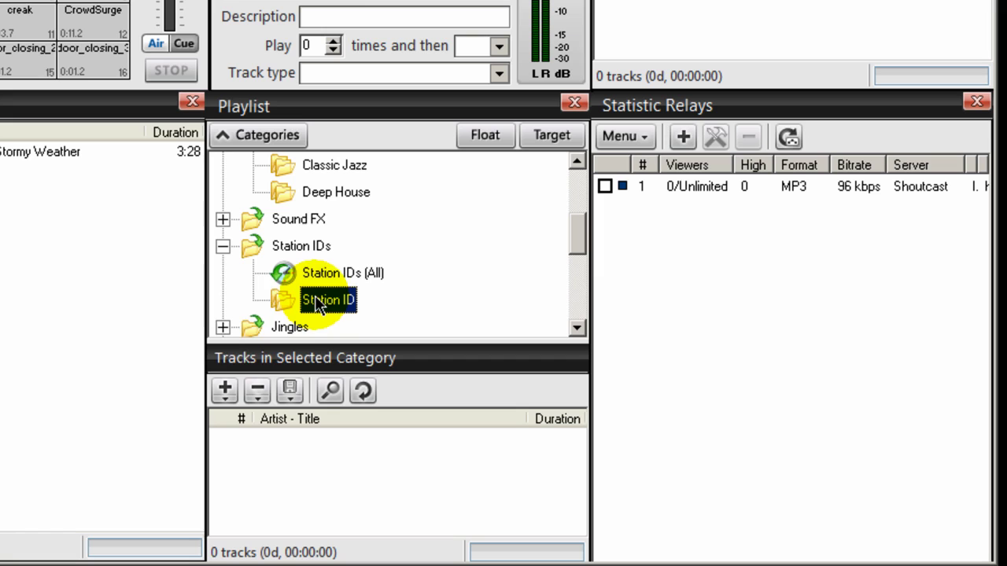
click(224, 391)
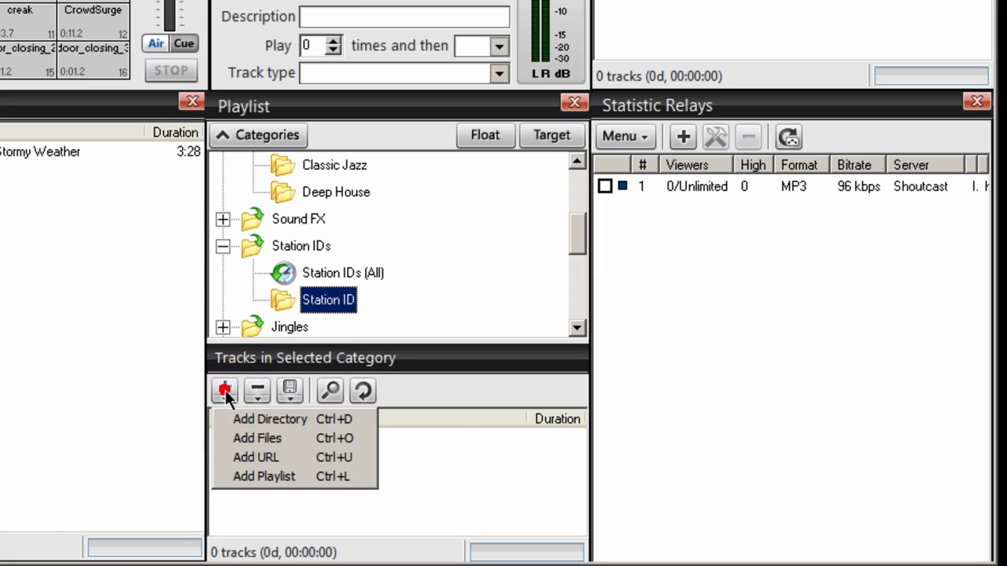
click(244, 421)
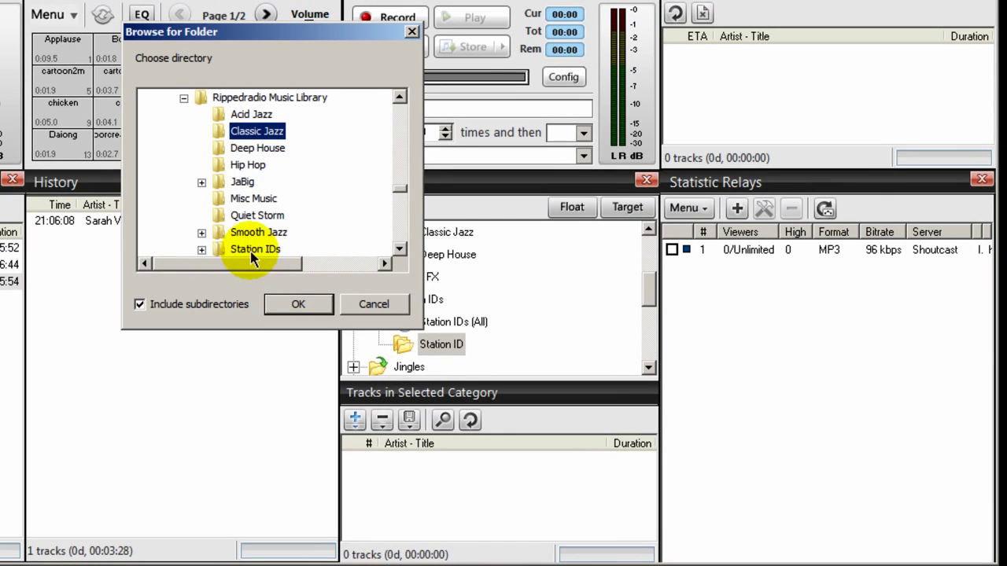
click(253, 248)
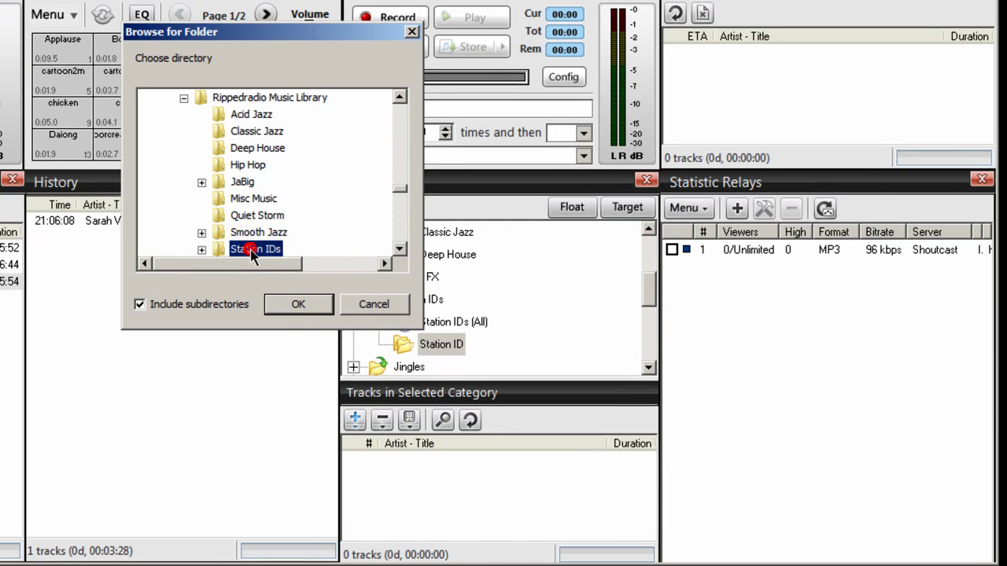
click(291, 304)
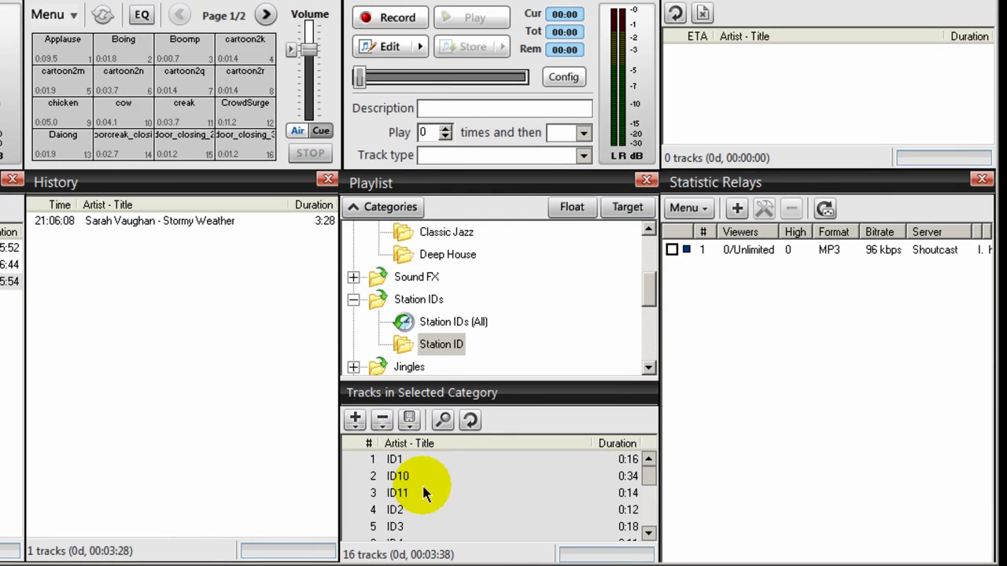
key(ctrl+a)
mouse_move(645, 478)
mouse_down()
mouse_move(647, 517)
mouse_move(645, 463)
mouse_up()
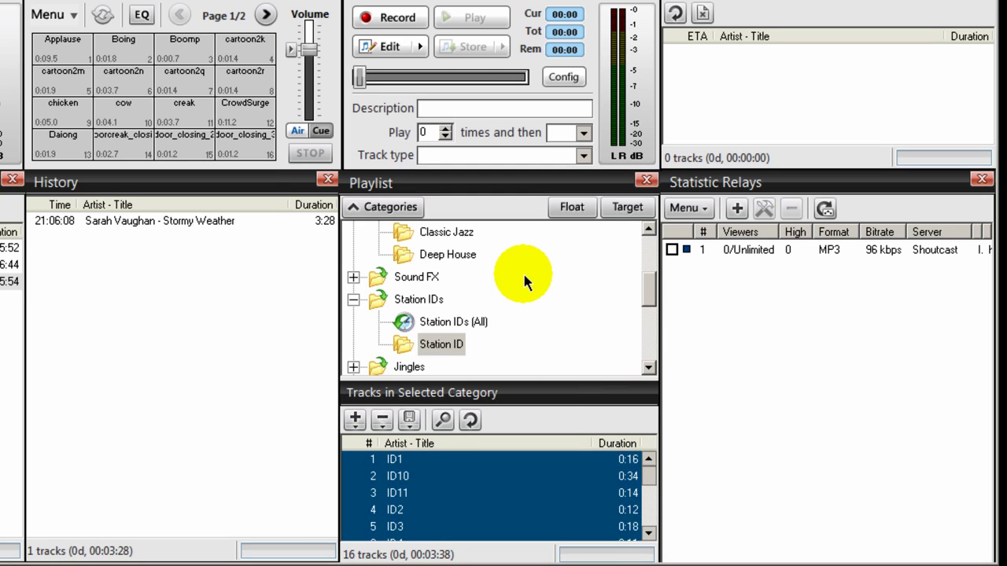
Collapse the Music and Station IDs groups, then re-expand Music to list its four jazz/house categories.
drag(647, 291, 651, 258)
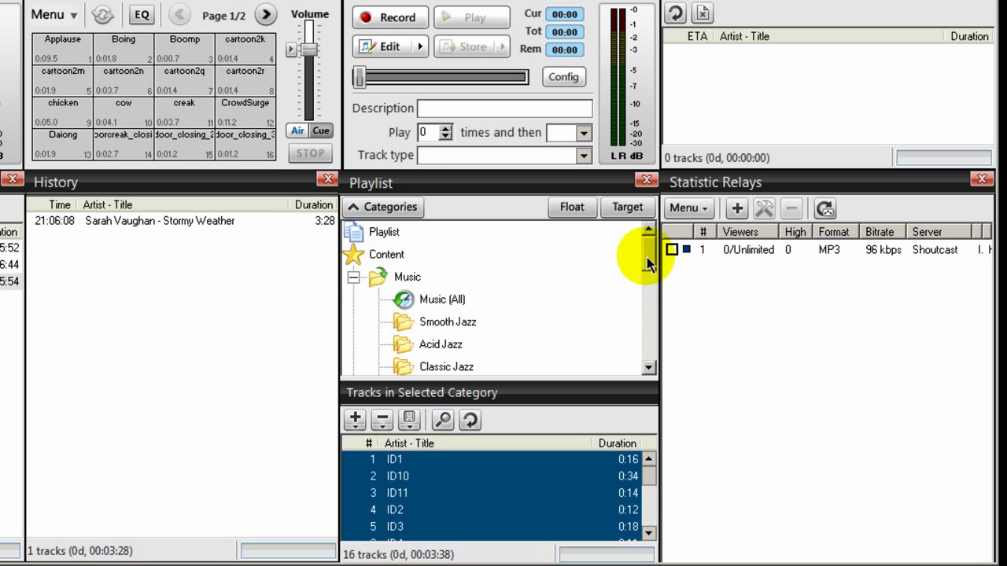
click(353, 276)
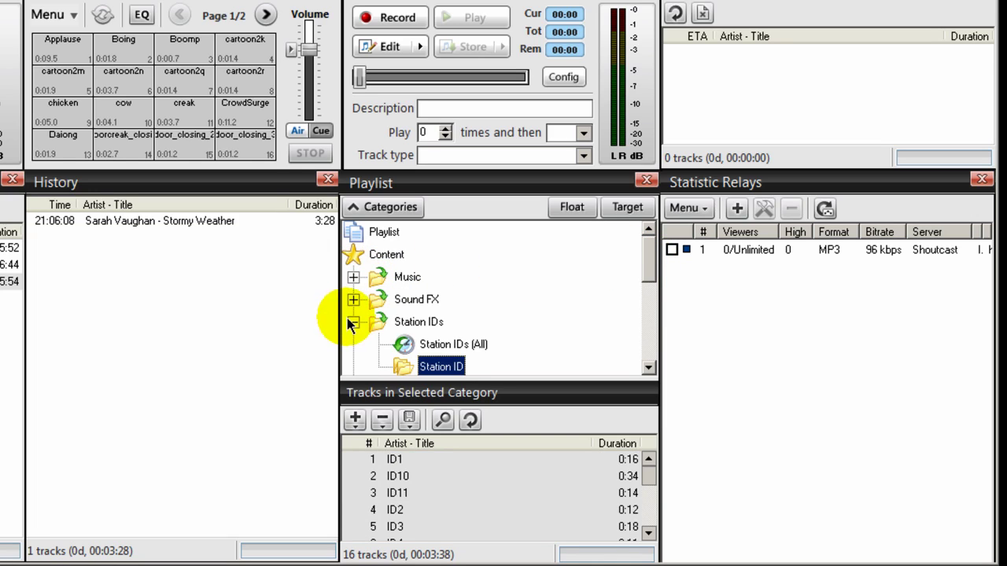
click(353, 321)
click(353, 277)
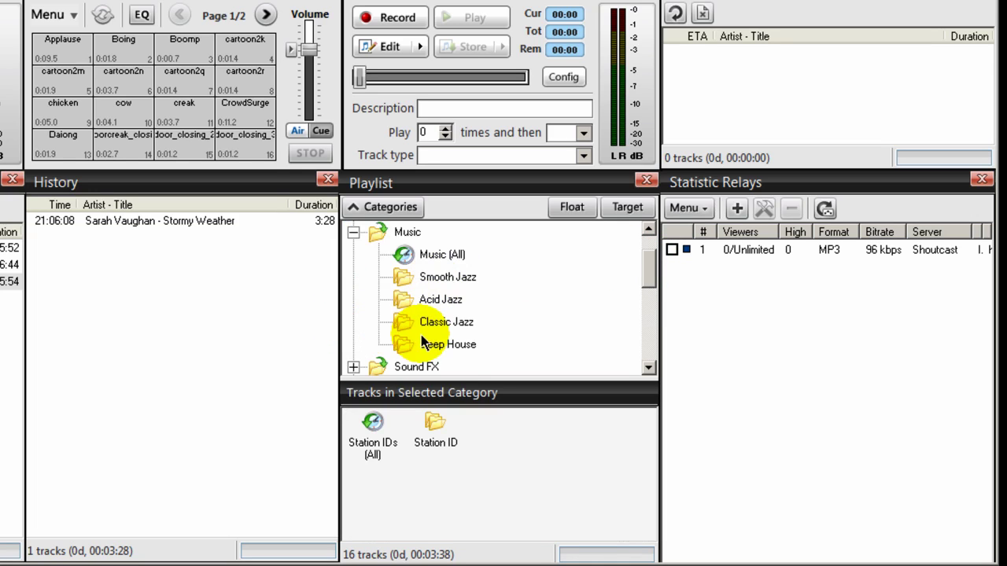